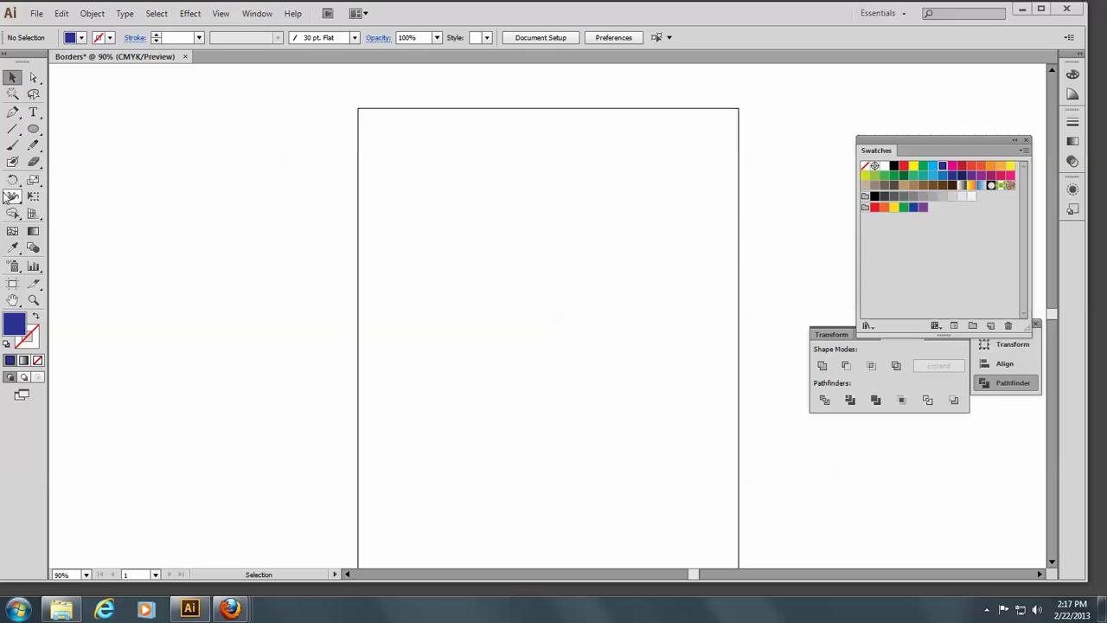
Step: Draw a navy rectangle, about 4.48 × 5.49 in, in the middle of the Borders artboard
{"action": "left_click_drag", "start_coordinate": [37, 136], "coordinate": [79, 131]}
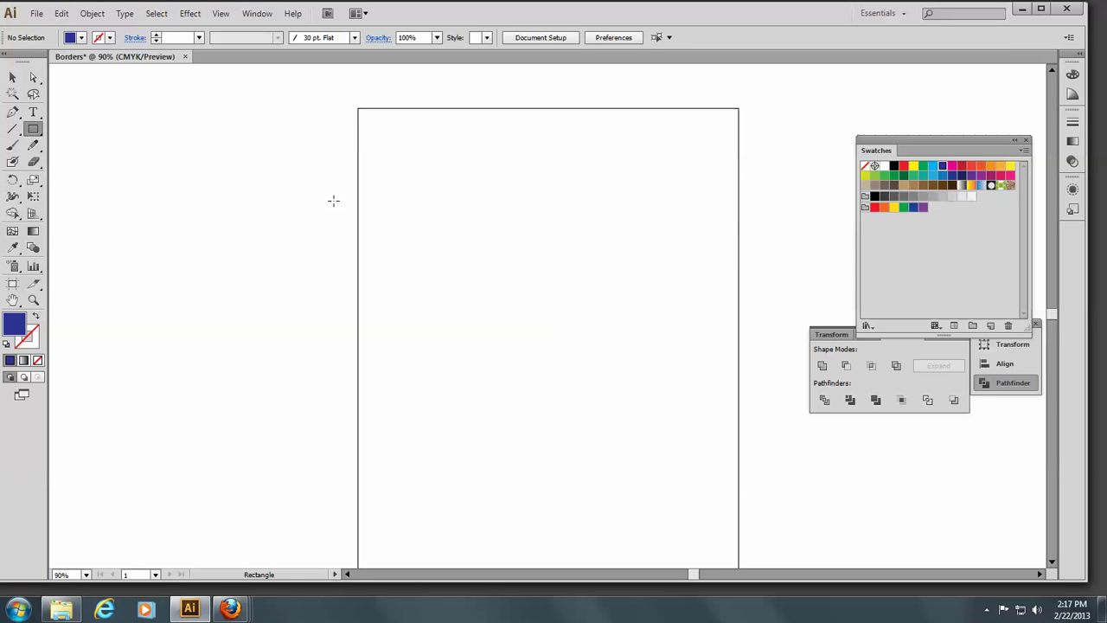
{"action": "left_click_drag", "start_coordinate": [438, 198], "coordinate": [640, 444]}
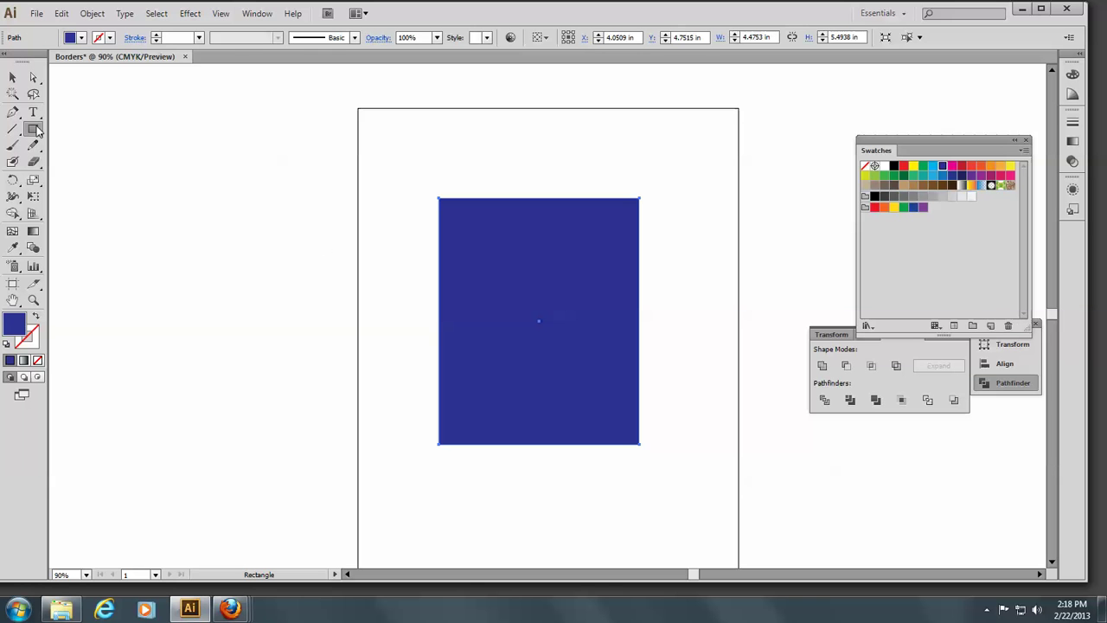
Step: Draw a yellow circle about 1.142 in across on the rectangle's top-left corner
{"action": "left_click_drag", "start_coordinate": [35, 130], "coordinate": [87, 162]}
{"action": "left_click_drag", "start_coordinate": [438, 198], "coordinate": [462, 223]}
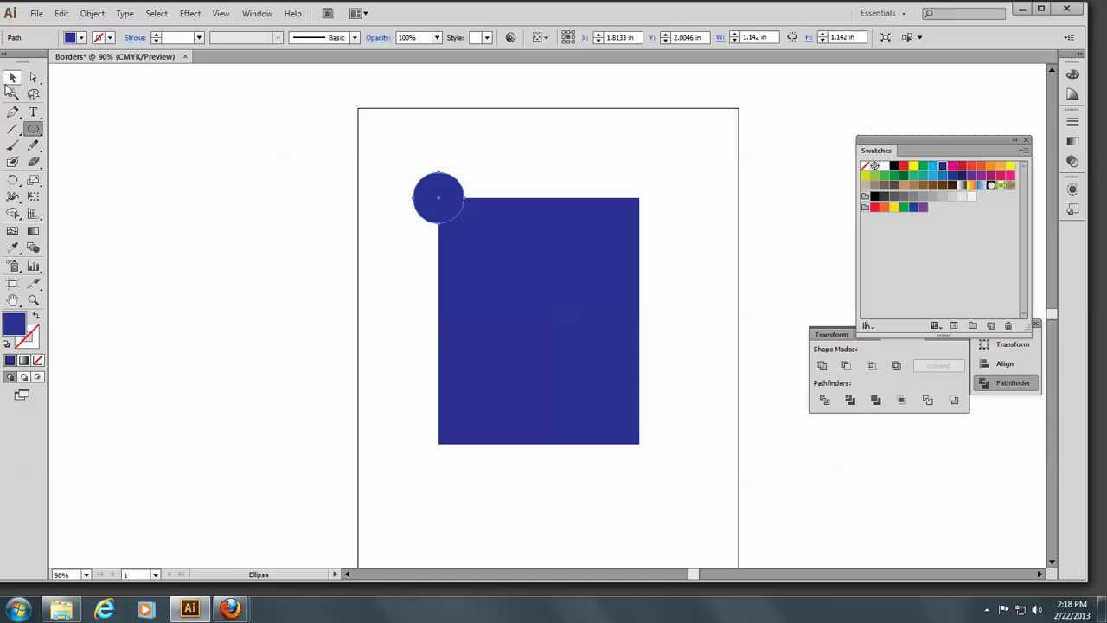
{"action": "left_click", "coordinate": [913, 165]}
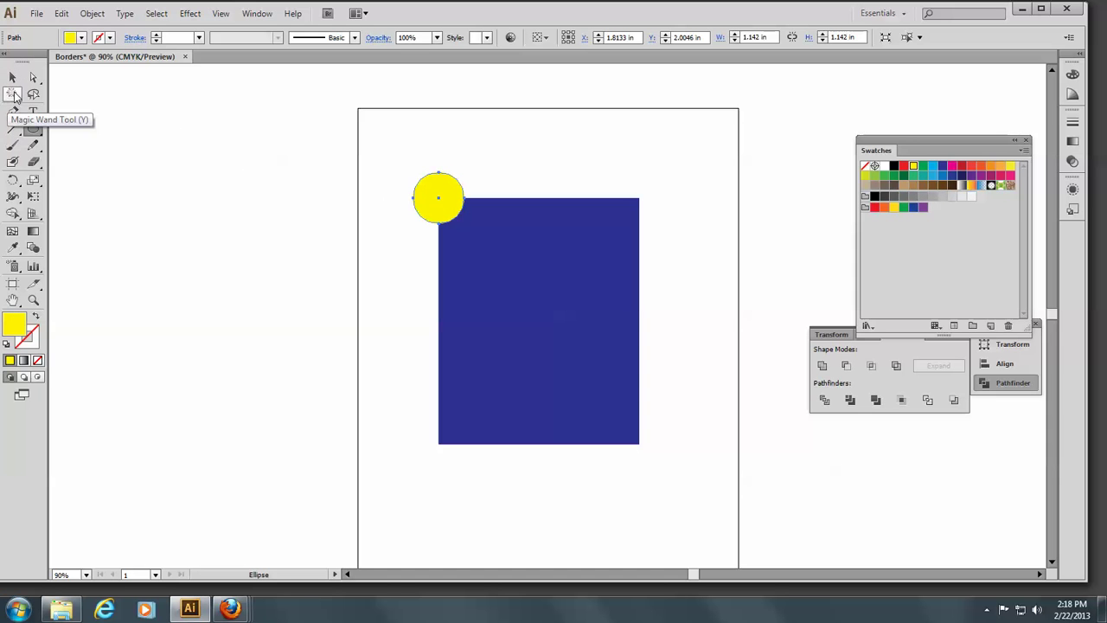
{"action": "left_click", "coordinate": [12, 76]}
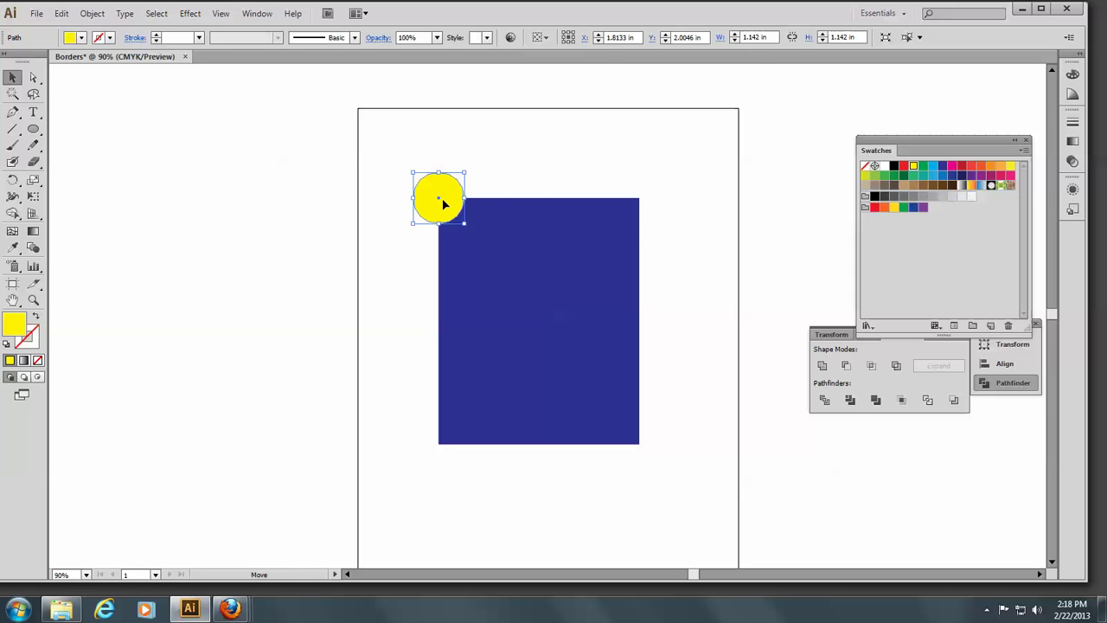
Step: Shift+Alt-drag copies of the yellow circle onto the top-right, bottom-right and bottom-left corners
{"action": "left_click_drag", "start_coordinate": [442, 198], "coordinate": [641, 206]}
{"action": "key", "text": "shift"}
{"action": "key", "text": "alt"}
{"action": "left_click_drag", "start_coordinate": [641, 206], "coordinate": [640, 447]}
{"action": "key", "text": "alt"}
{"action": "key", "text": "shift"}
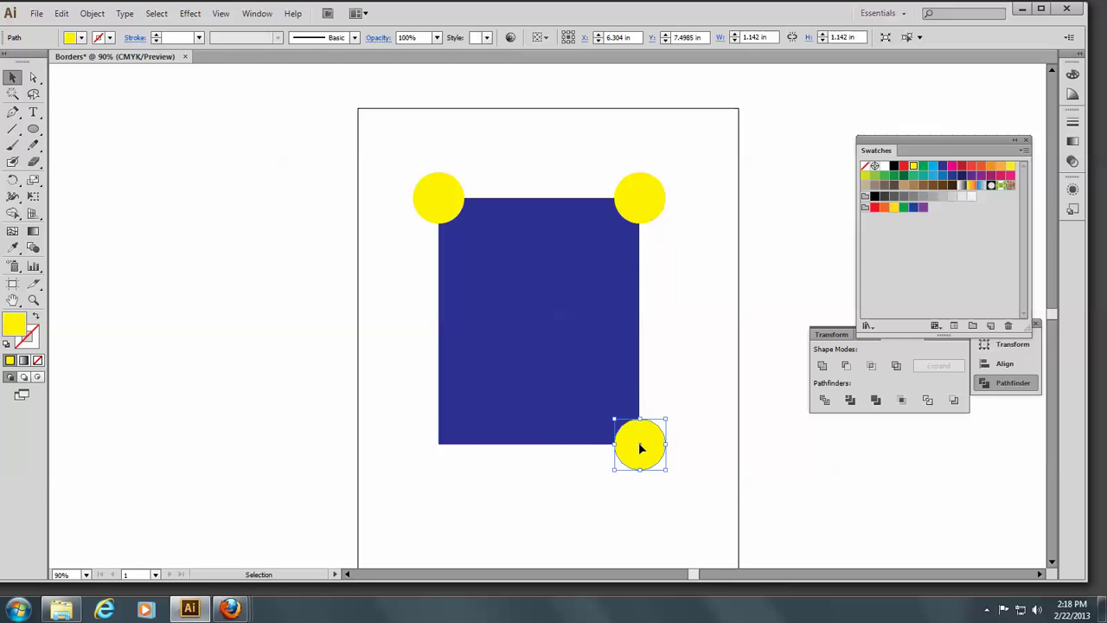
{"action": "left_click_drag", "start_coordinate": [420, 438], "coordinate": [438, 446]}
{"action": "key", "text": "alt"}
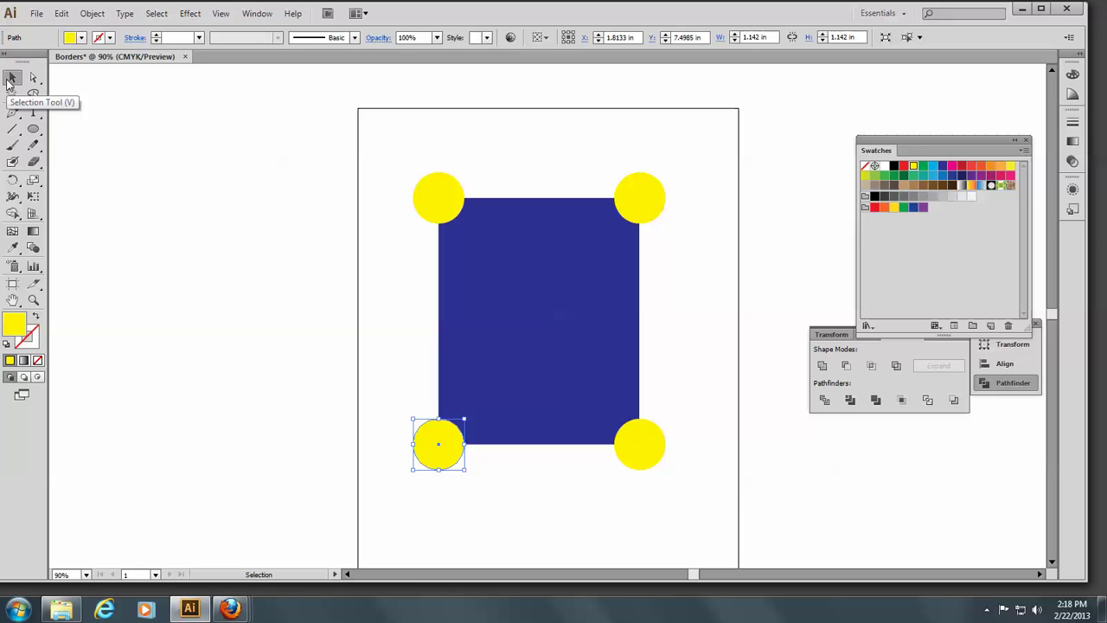
Step: Select the rectangle and four circles and apply Pathfinder Minus Front for concave corners
{"action": "left_click_drag", "start_coordinate": [407, 154], "coordinate": [668, 478]}
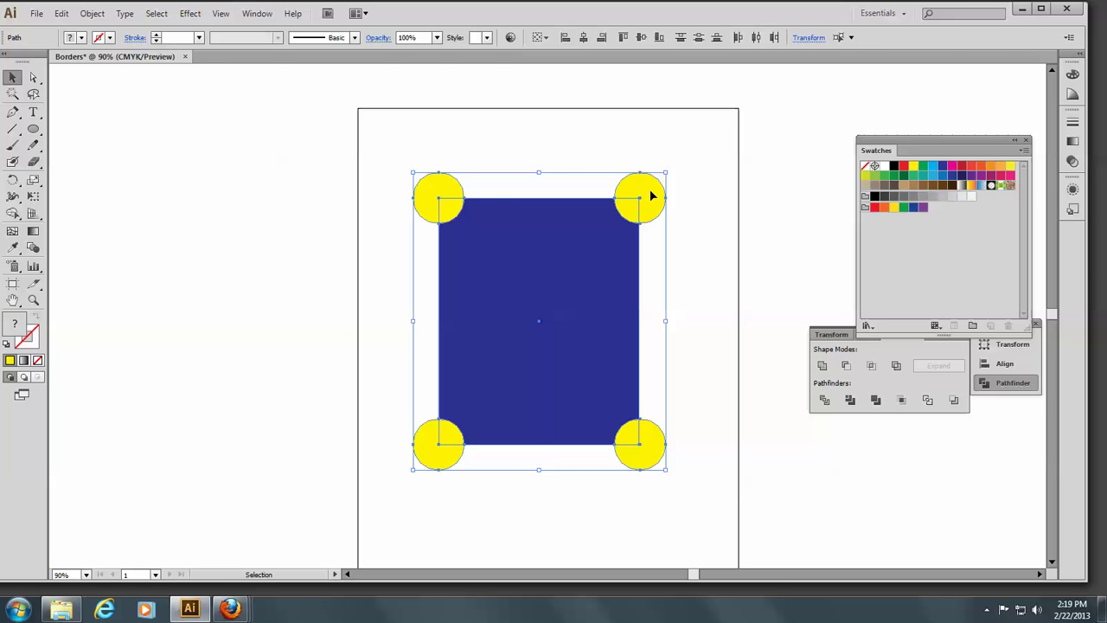
{"action": "left_click_drag", "start_coordinate": [832, 333], "coordinate": [864, 399]}
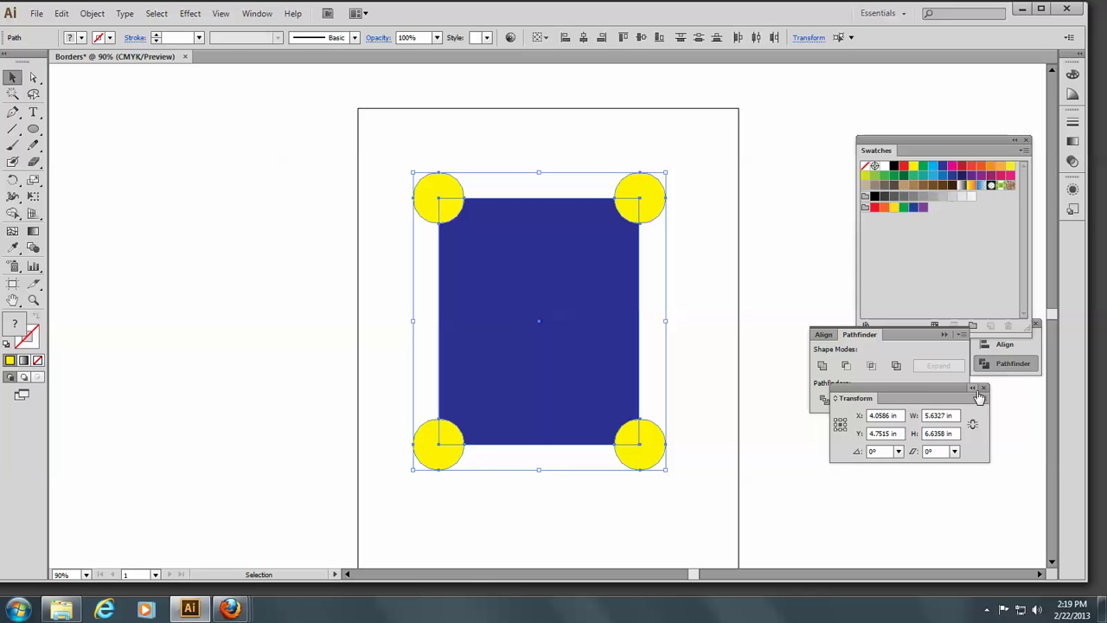
{"action": "left_click", "coordinate": [982, 389]}
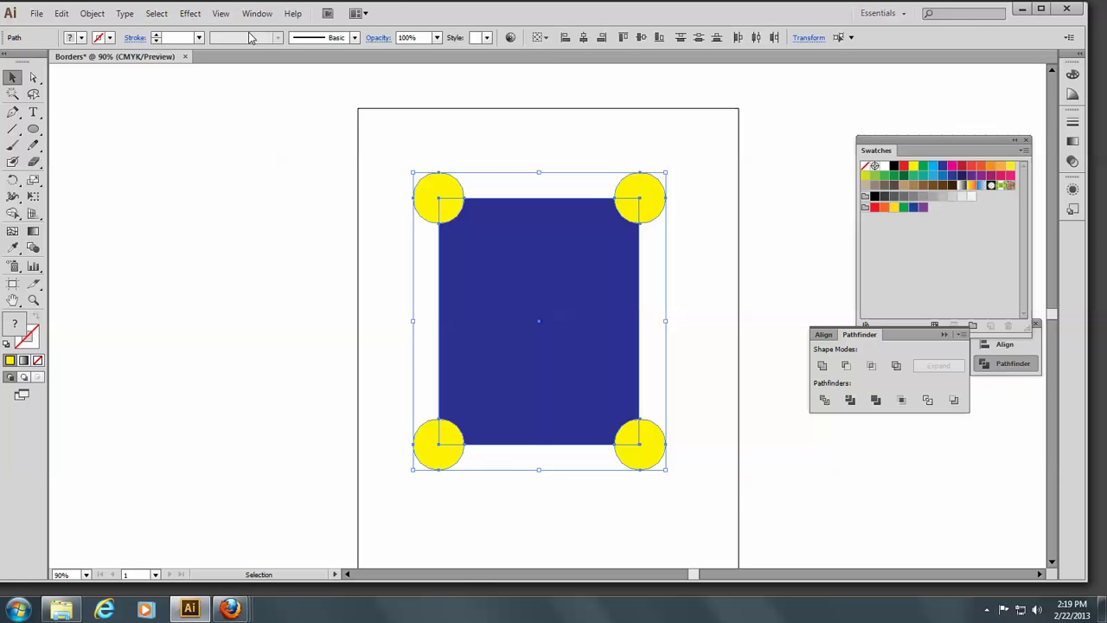
{"action": "left_click", "coordinate": [270, 13]}
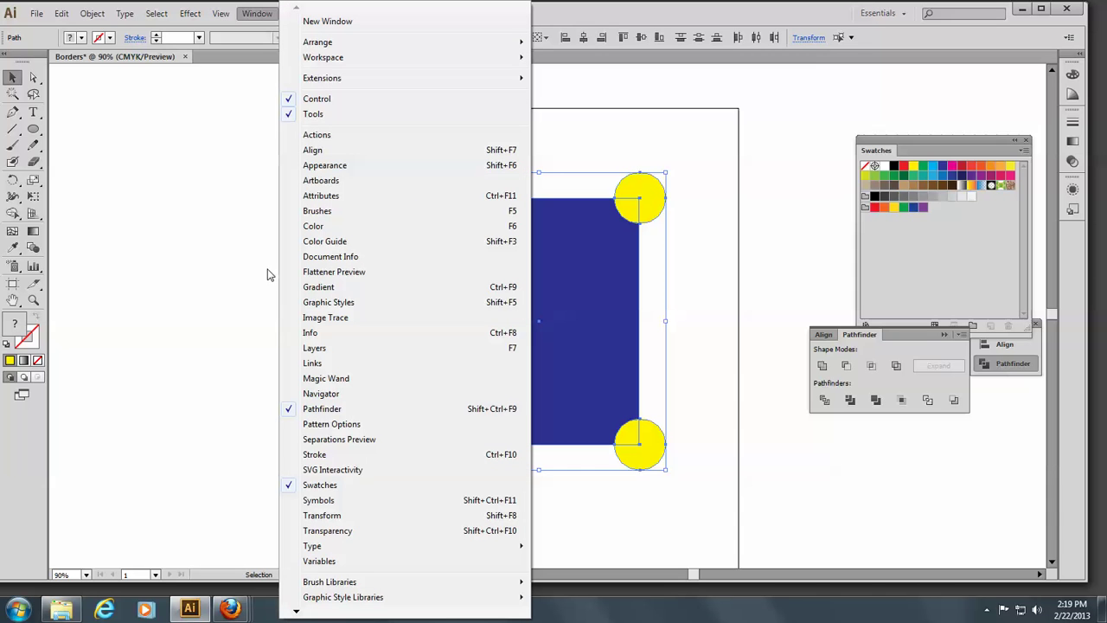
{"action": "left_click", "coordinate": [743, 259]}
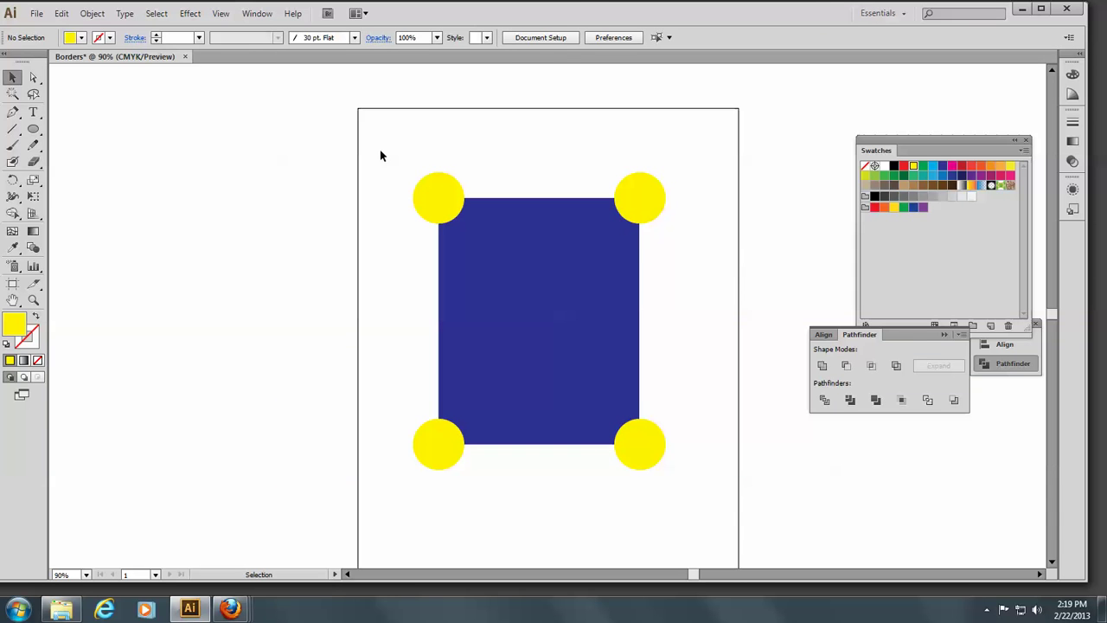
{"action": "left_click_drag", "start_coordinate": [382, 151], "coordinate": [701, 525]}
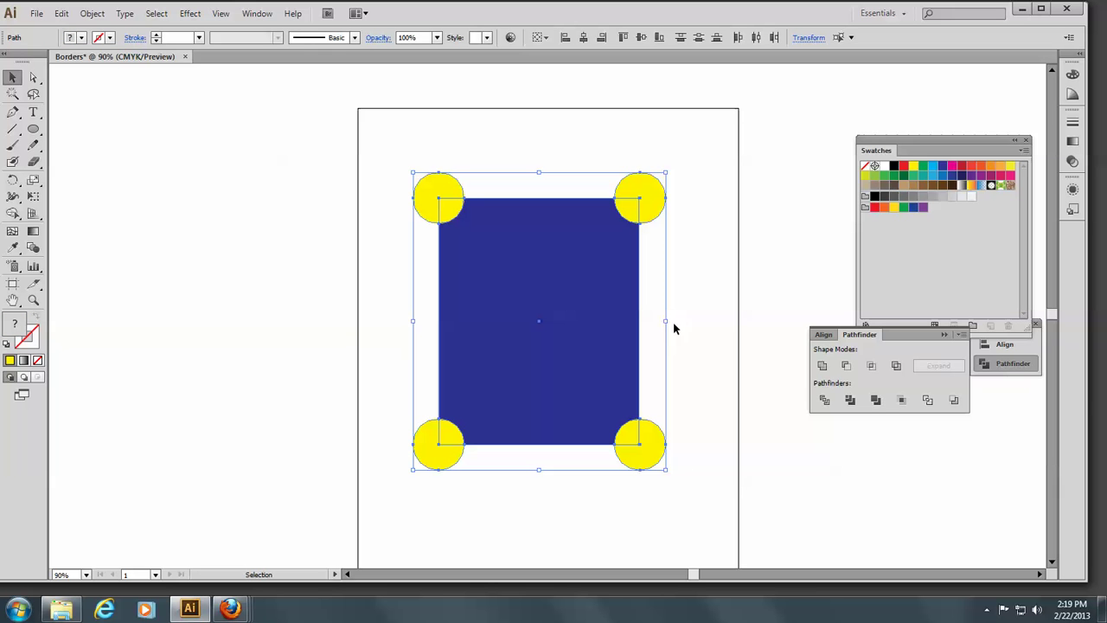
{"action": "left_click", "coordinate": [847, 366]}
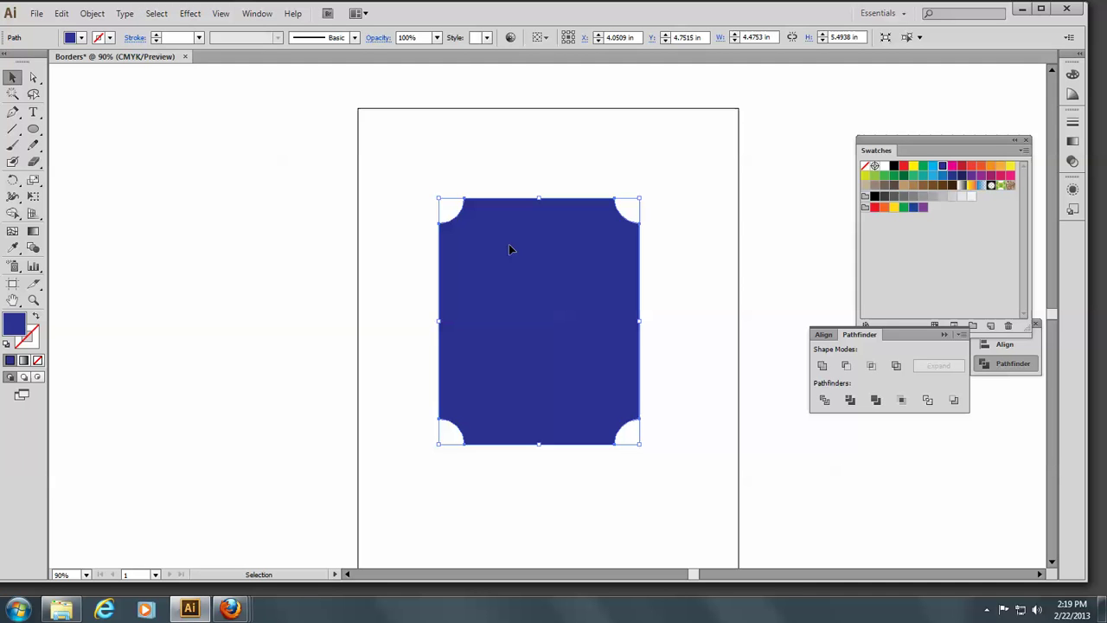
Step: Apply Object > Path > Offset Path at 4 pt to the notched navy shape
{"action": "left_click", "coordinate": [93, 14]}
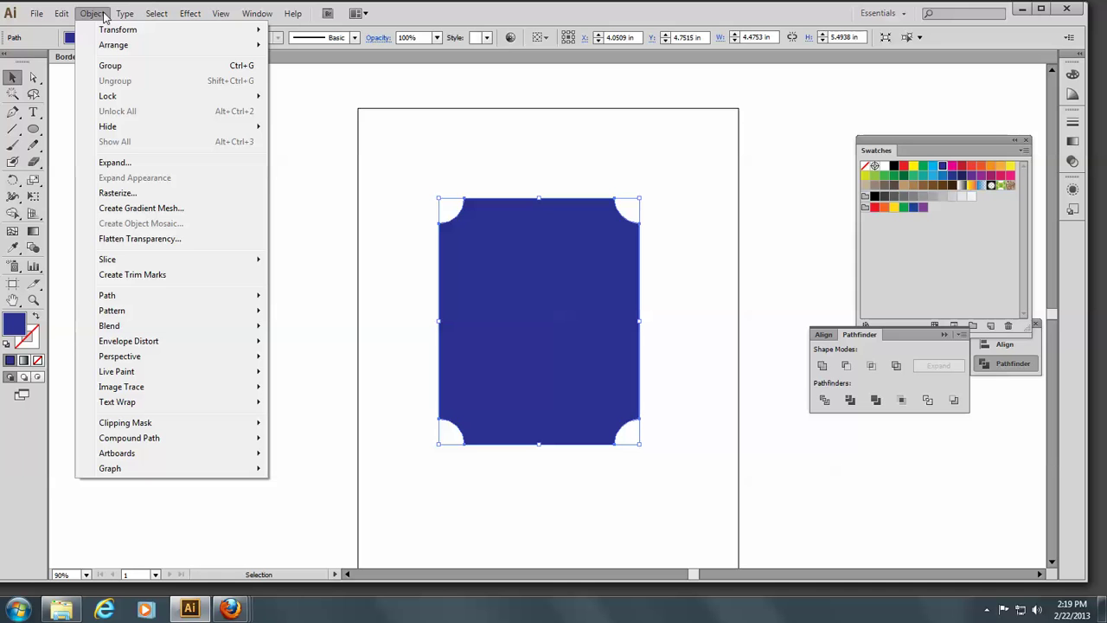
{"action": "mouse_move", "coordinate": [139, 295]}
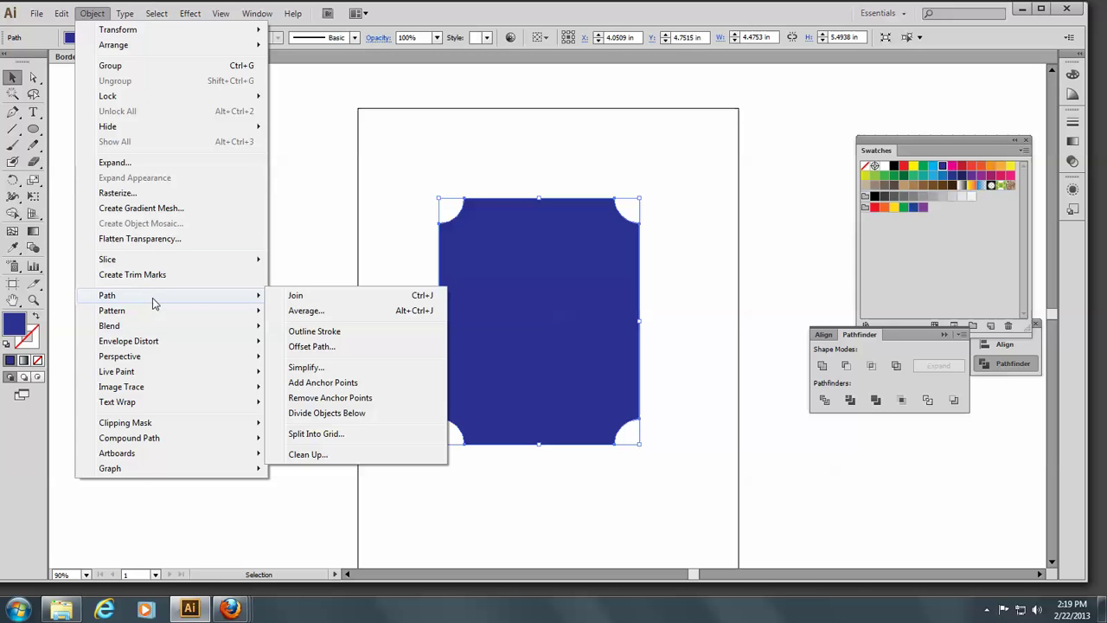
{"action": "left_click", "coordinate": [327, 349]}
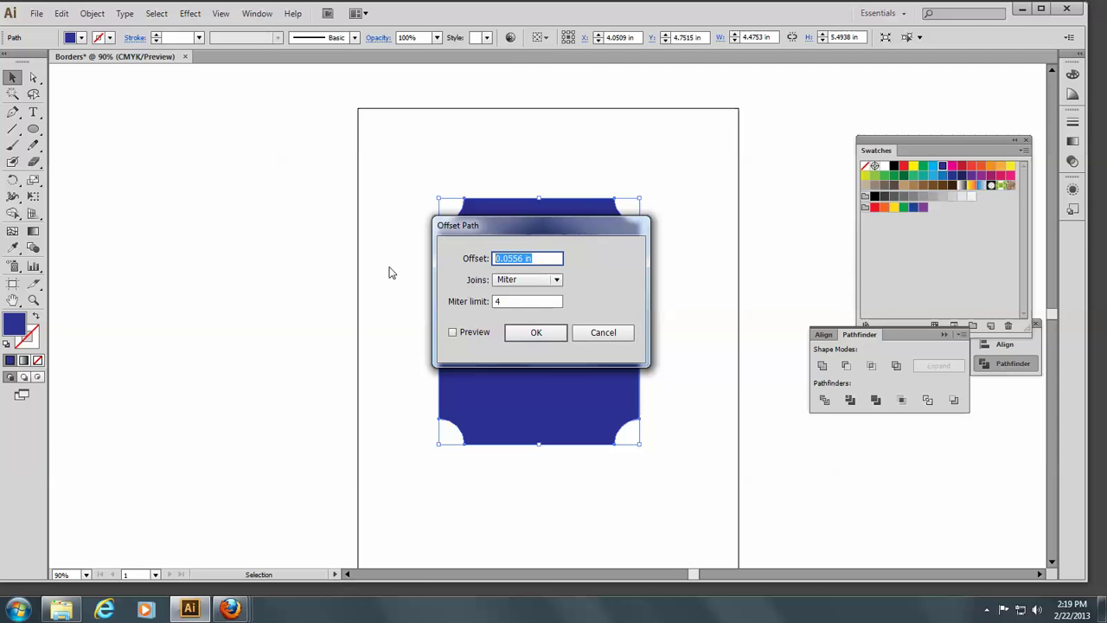
{"action": "type", "text": "4 pt"}
{"action": "left_click", "coordinate": [536, 334]}
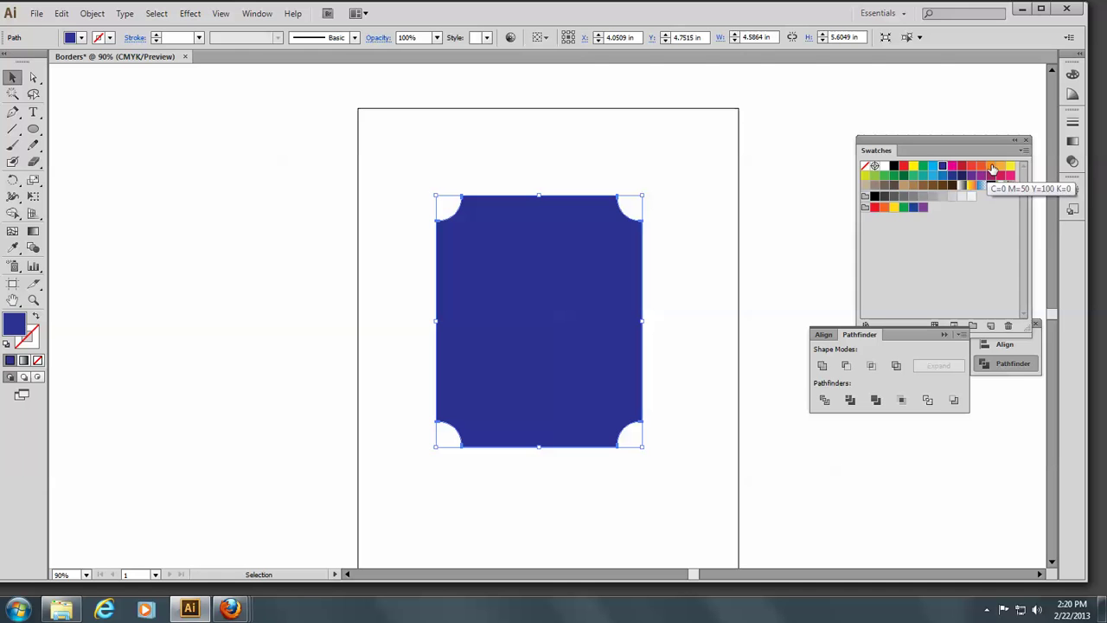
Step: Fill the offset copy orange, keeping it behind the navy shape as a thin border
{"action": "left_click", "coordinate": [993, 168]}
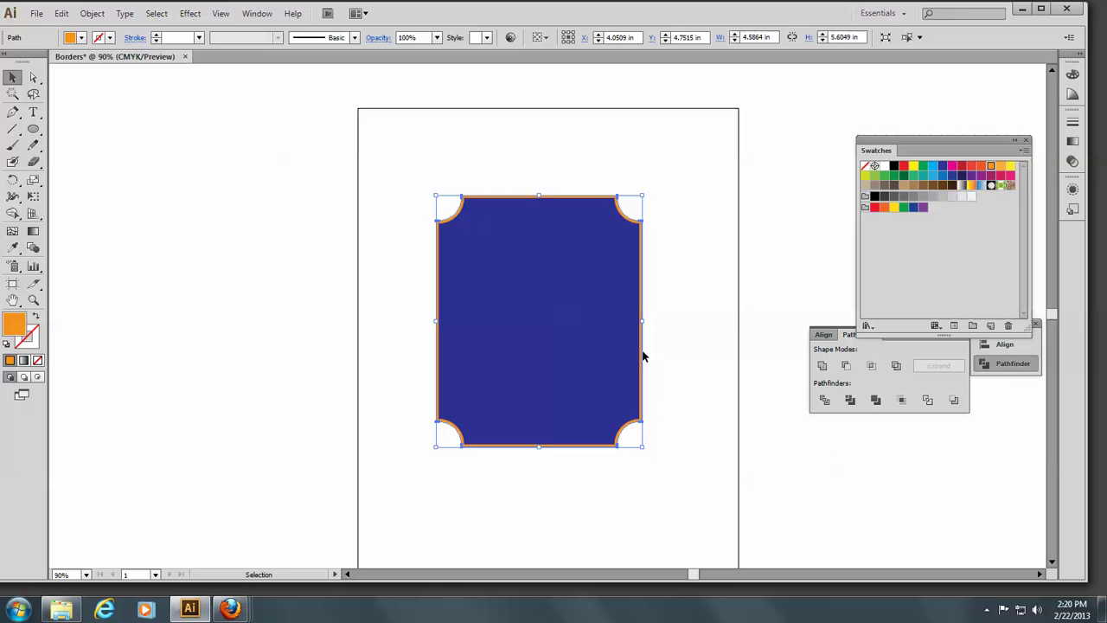
{"action": "left_click_drag", "start_coordinate": [643, 355], "coordinate": [730, 289]}
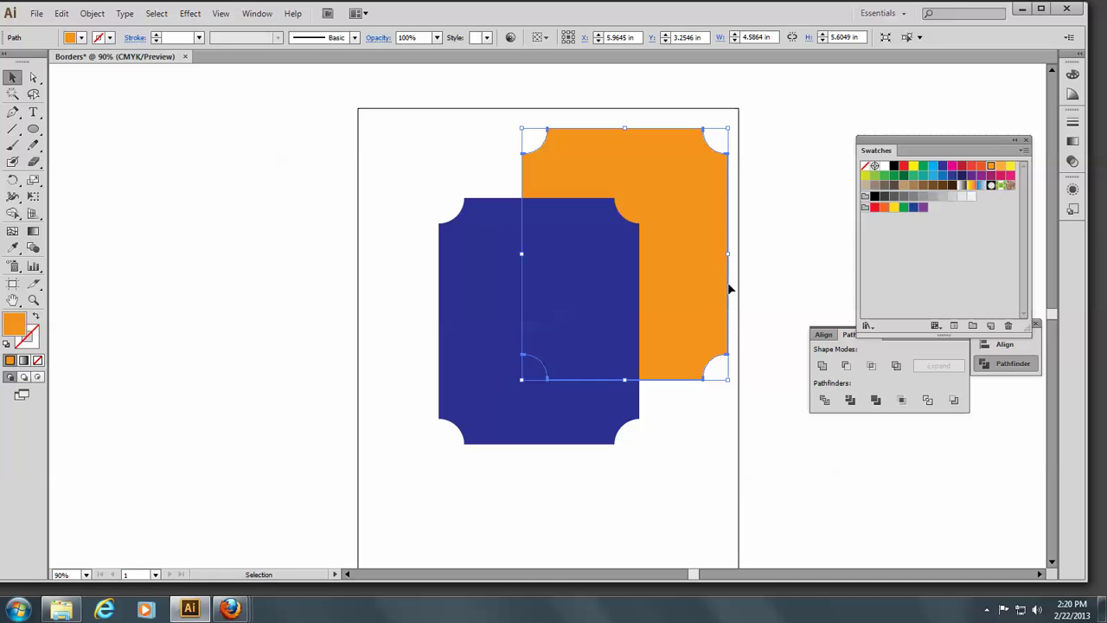
{"action": "key", "text": "ctrl"}
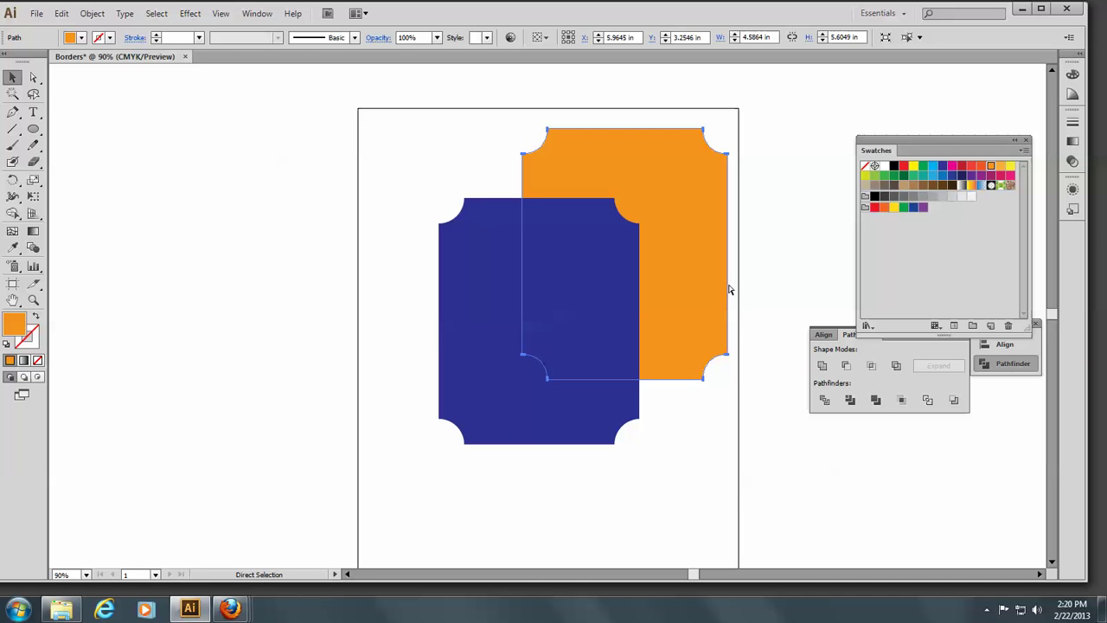
{"action": "key", "text": "ctrl+z"}
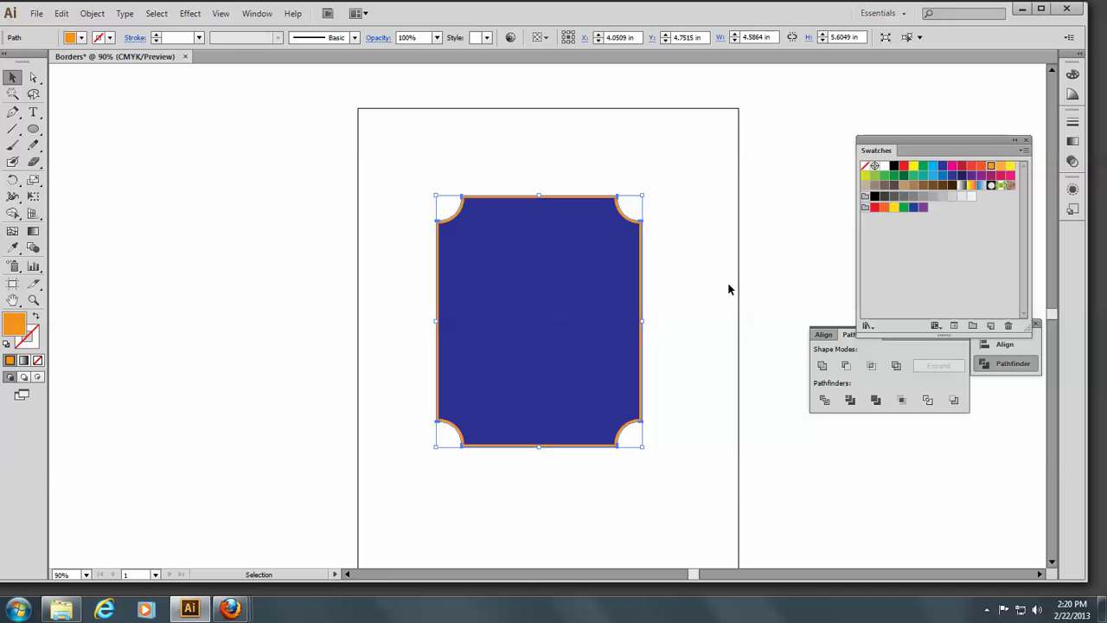
{"action": "left_click", "coordinate": [33, 300]}
{"action": "left_click_drag", "start_coordinate": [387, 171], "coordinate": [531, 293]}
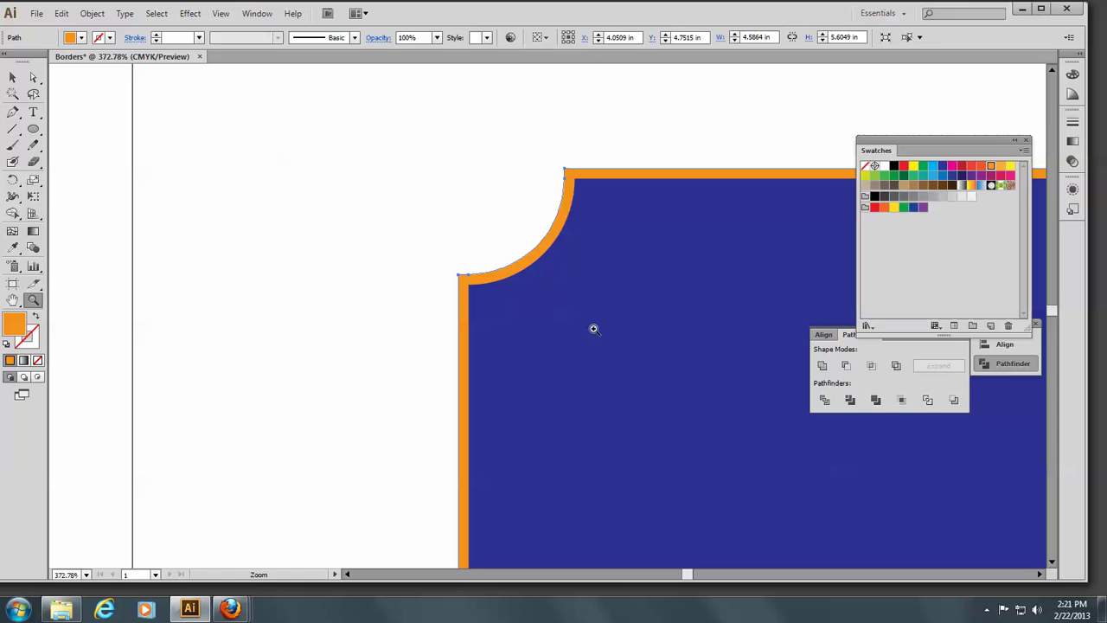
{"action": "key", "text": "v"}
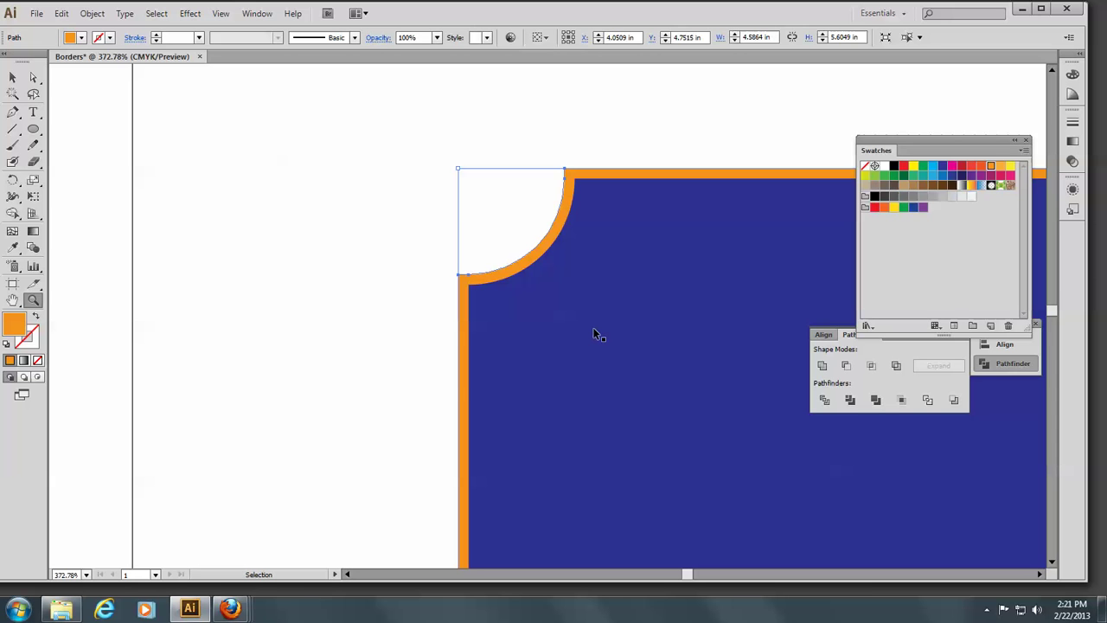
{"action": "key", "text": "ctrl+0"}
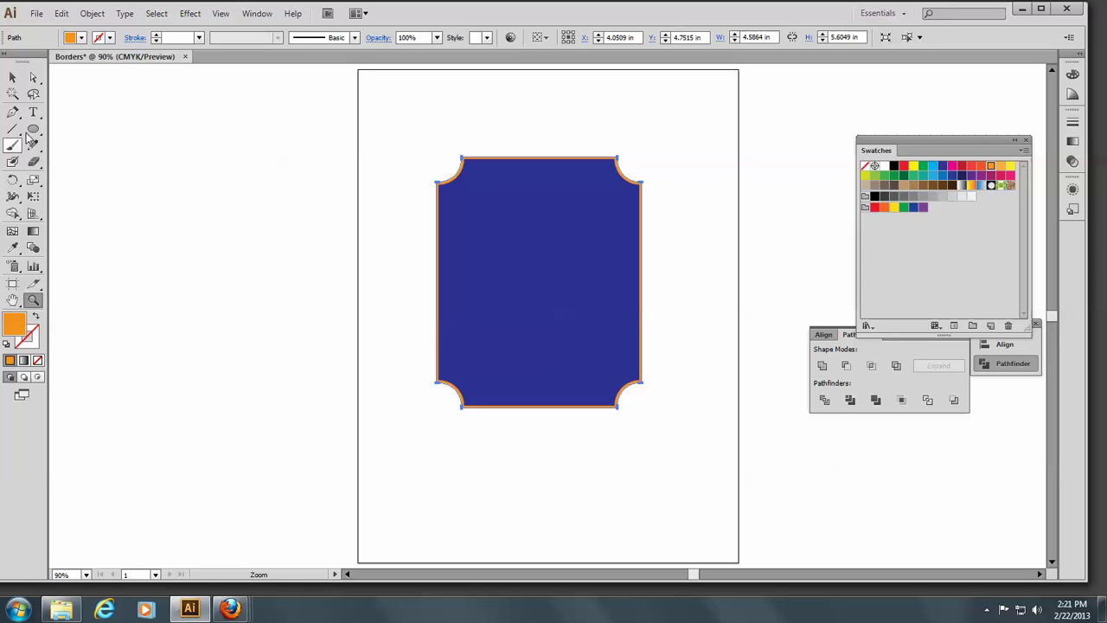
Step: Add a 10 pt offset copy of the frame, fill it green, and deselect
{"action": "left_click", "coordinate": [93, 14]}
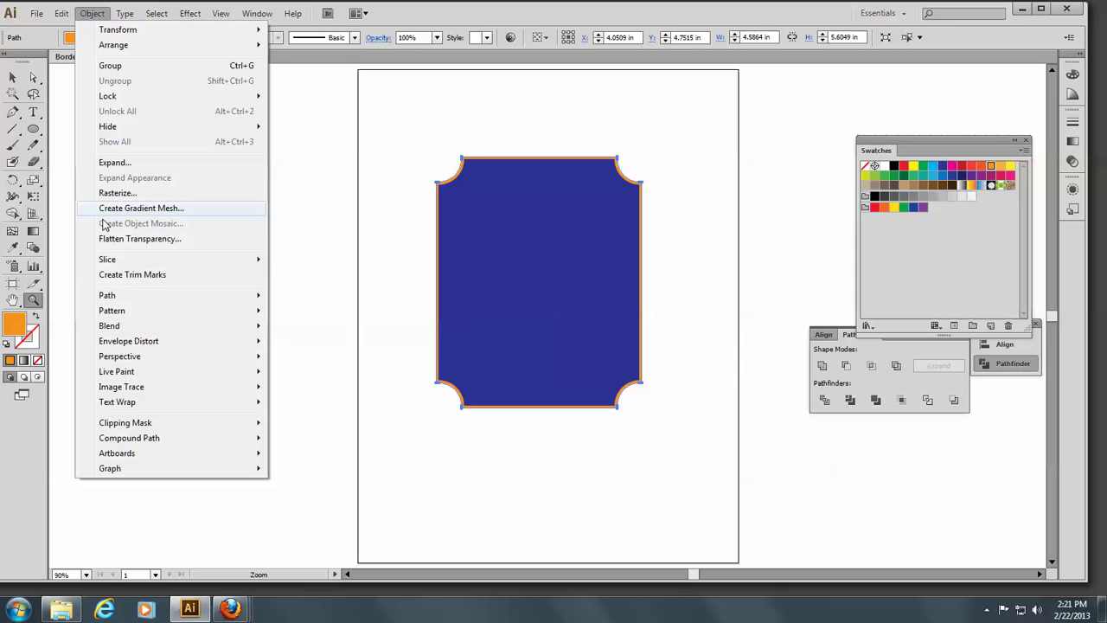
{"action": "mouse_move", "coordinate": [130, 296]}
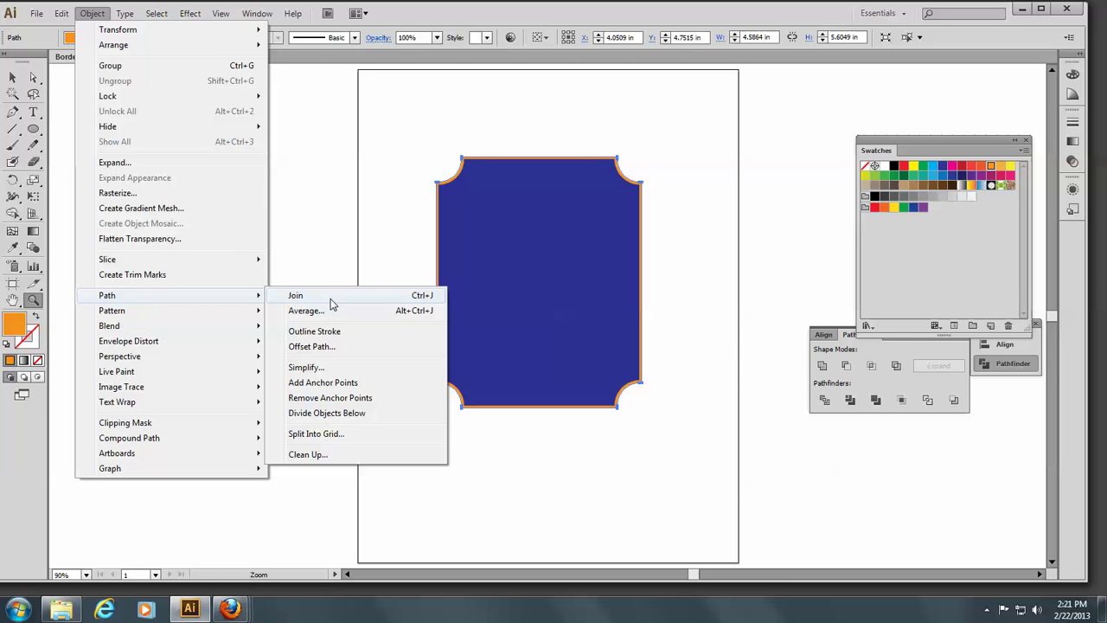
{"action": "left_click", "coordinate": [333, 347]}
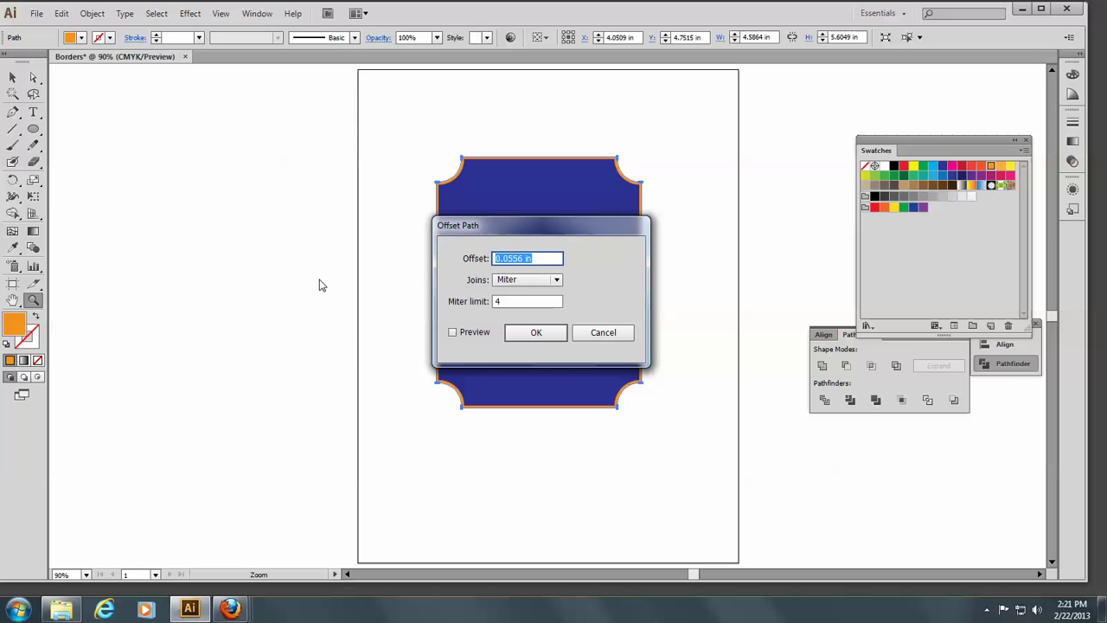
{"action": "type", "text": "10 pt"}
{"action": "left_click", "coordinate": [558, 335]}
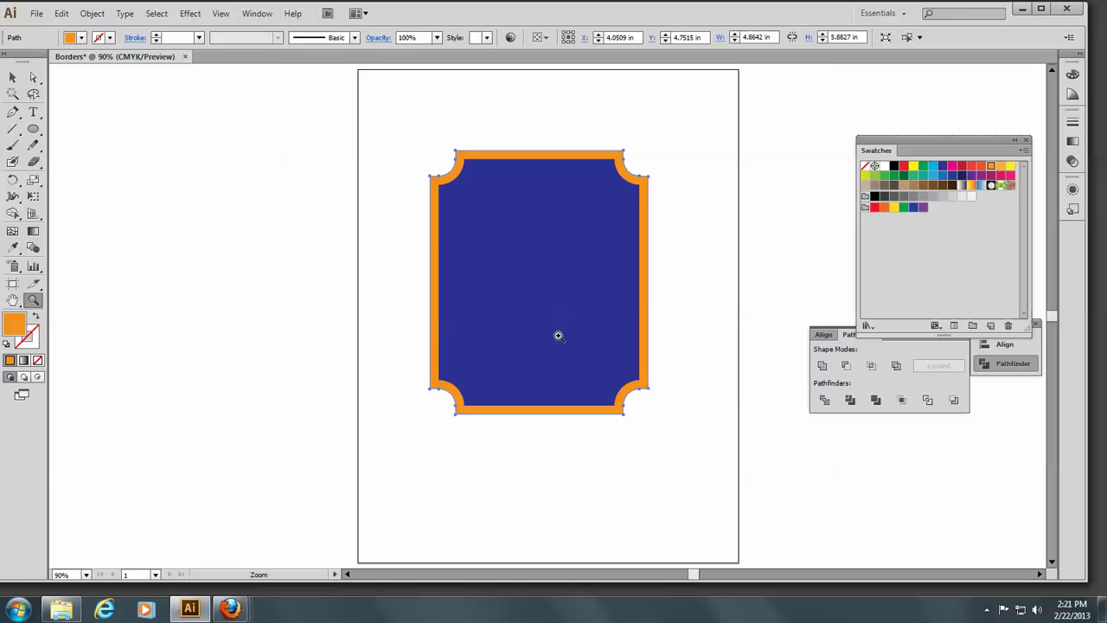
{"action": "left_click", "coordinate": [894, 176]}
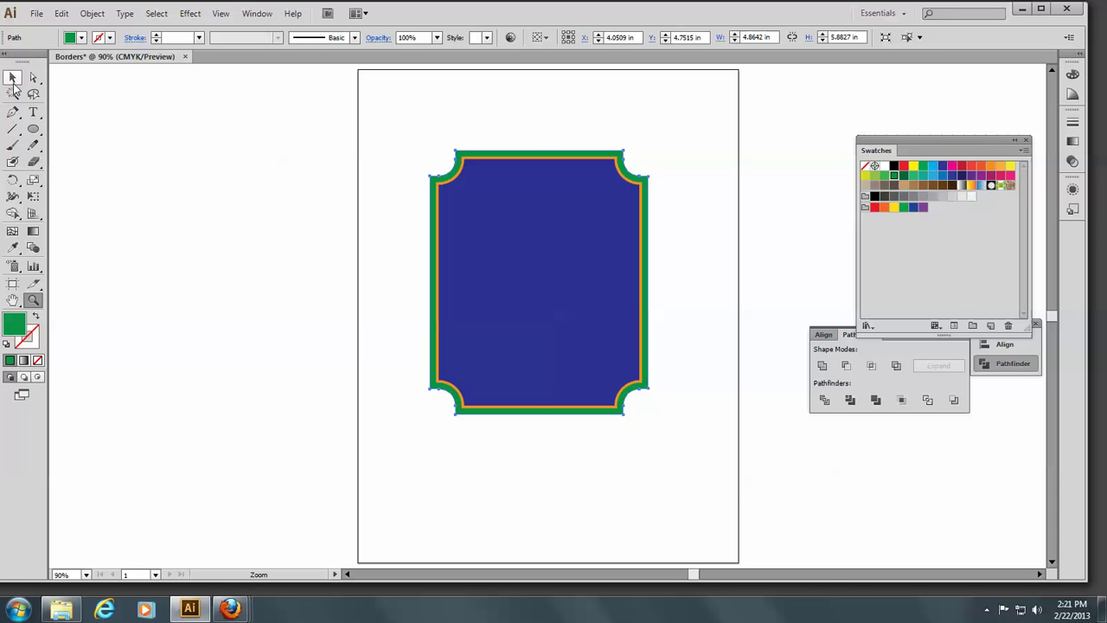
{"action": "left_click", "coordinate": [12, 78]}
{"action": "left_click", "coordinate": [167, 134]}
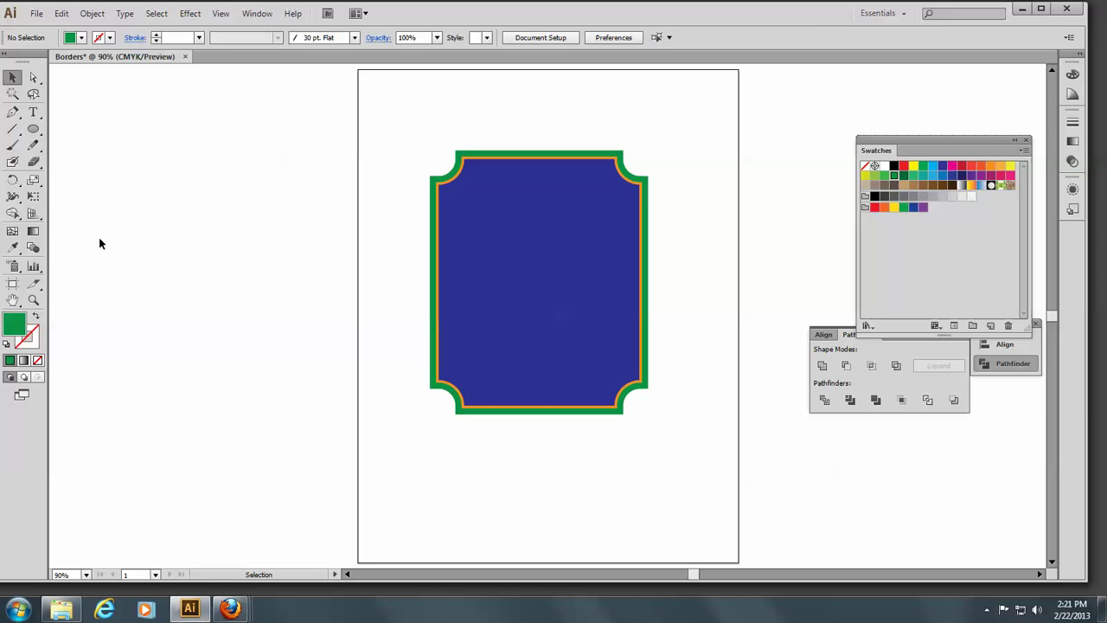
Step: Draw a green rectangle, about 3.61 × 4.95 in, to the left of the page
{"action": "left_click", "coordinate": [33, 128]}
{"action": "left_click", "coordinate": [79, 132]}
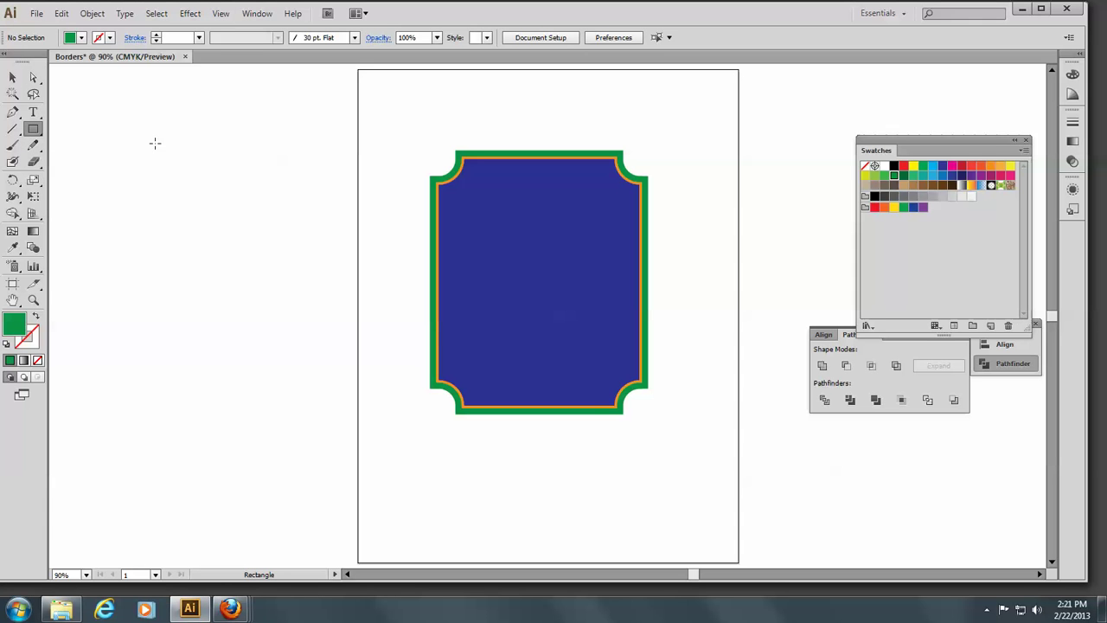
{"action": "left_click_drag", "start_coordinate": [163, 143], "coordinate": [326, 364]}
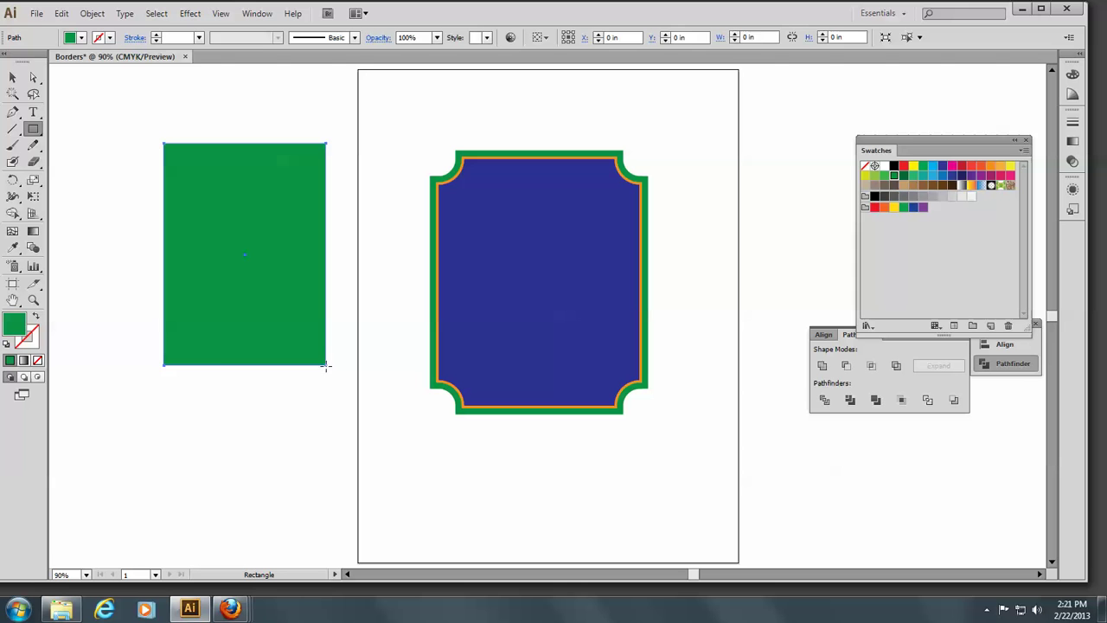
Step: Draw a tall green ellipse over the rectangle's left edge
{"action": "left_click", "coordinate": [37, 130]}
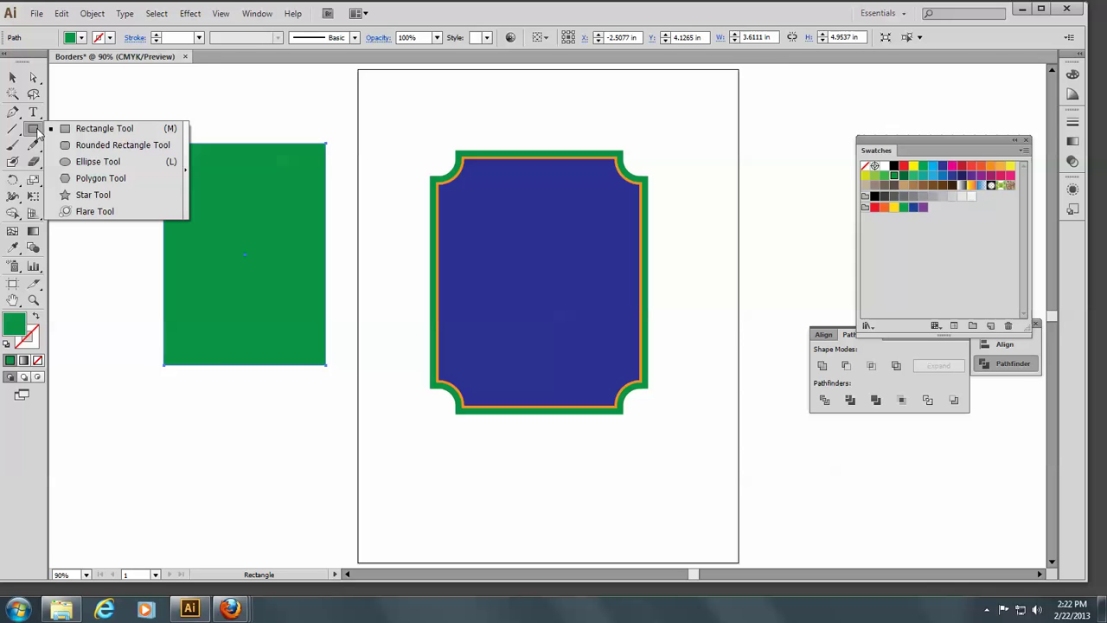
{"action": "left_click", "coordinate": [82, 162]}
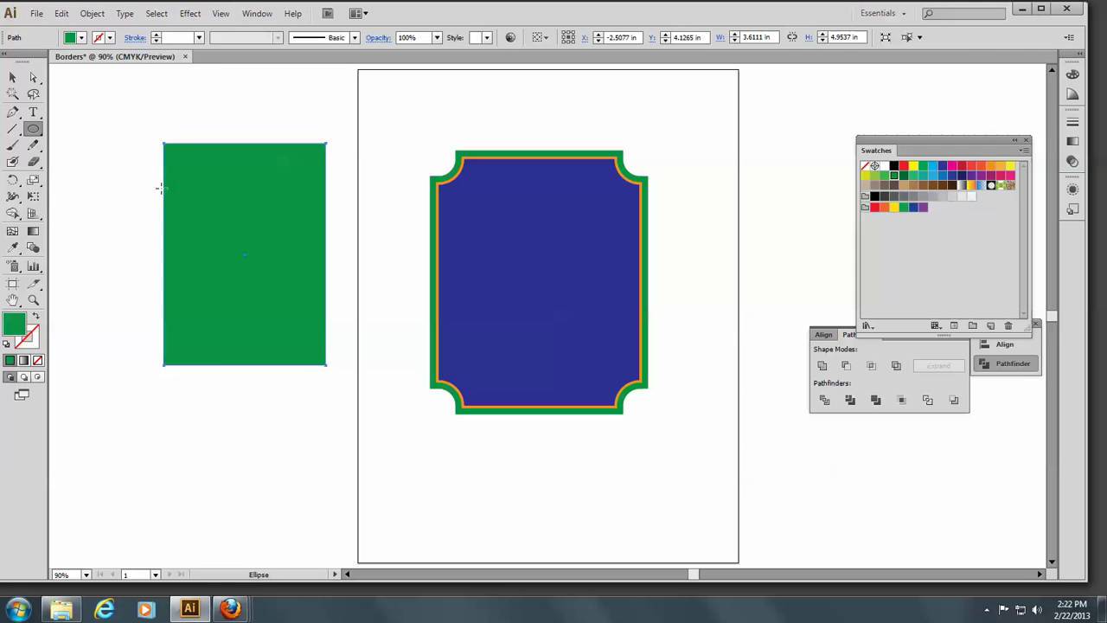
{"action": "left_click_drag", "start_coordinate": [145, 175], "coordinate": [176, 314]}
{"action": "left_click", "coordinate": [12, 77]}
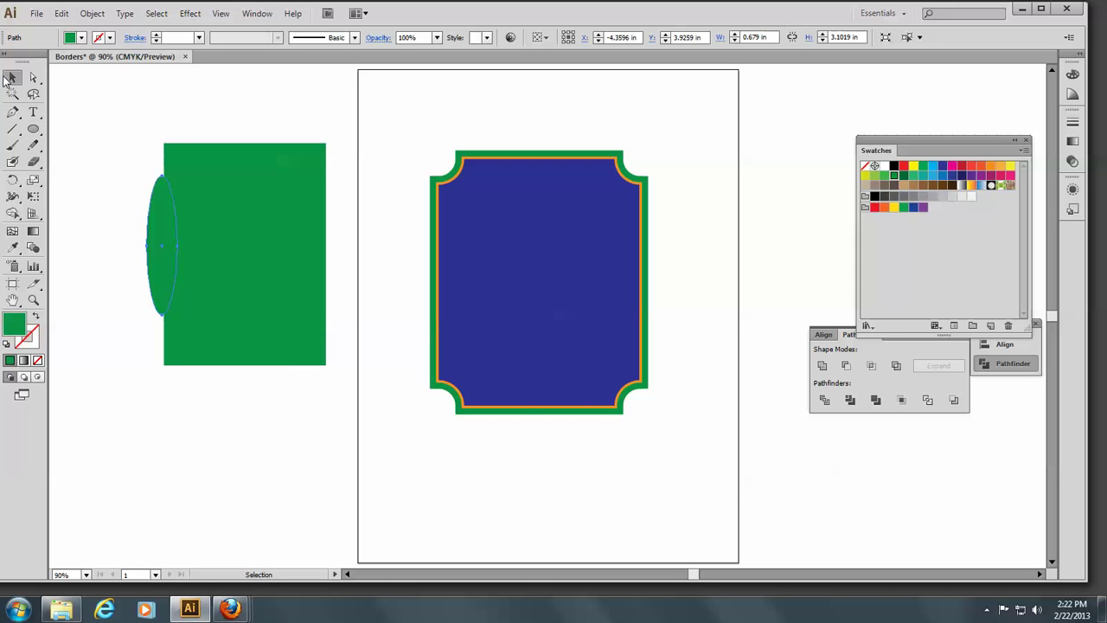
{"action": "key", "text": "ctrl+shift+a"}
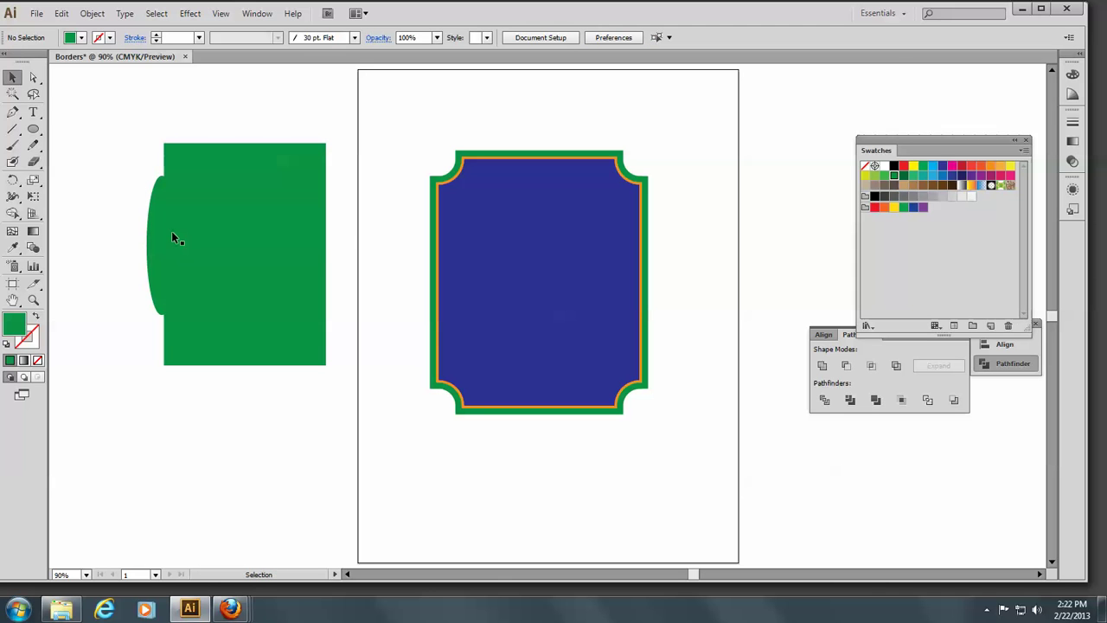
Step: Alt-drag a copy of the ellipse onto the rectangle's right edge
{"action": "left_click_drag", "start_coordinate": [155, 238], "coordinate": [322, 234]}
{"action": "key", "text": "ctrl+shift+a"}
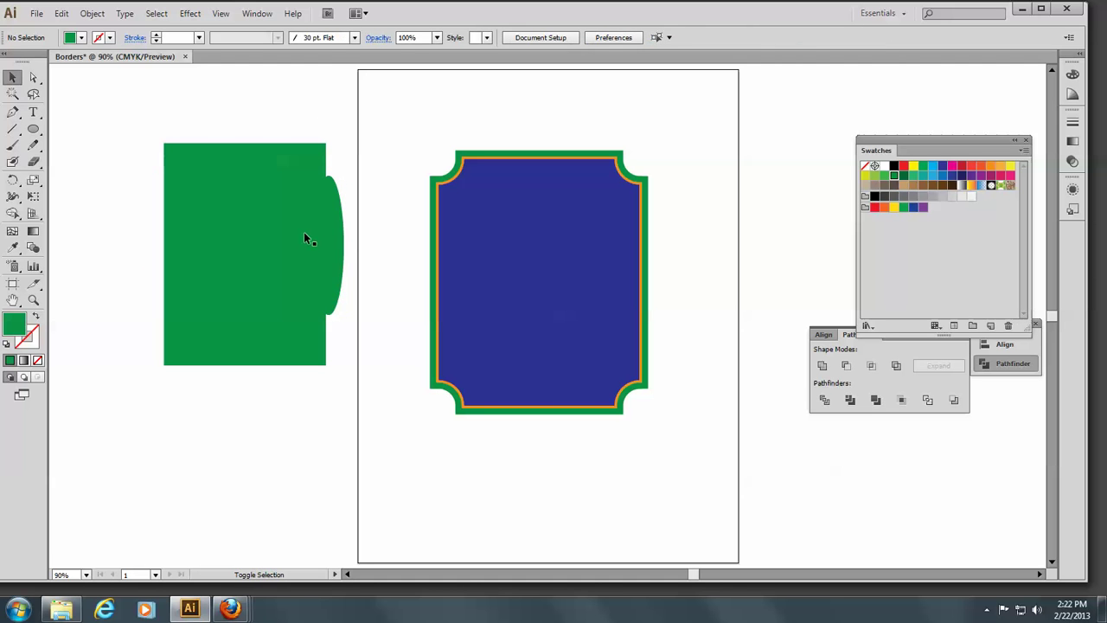
{"action": "left_click_drag", "start_coordinate": [339, 244], "coordinate": [281, 240]}
{"action": "left_click_drag", "start_coordinate": [198, 248], "coordinate": [173, 249]}
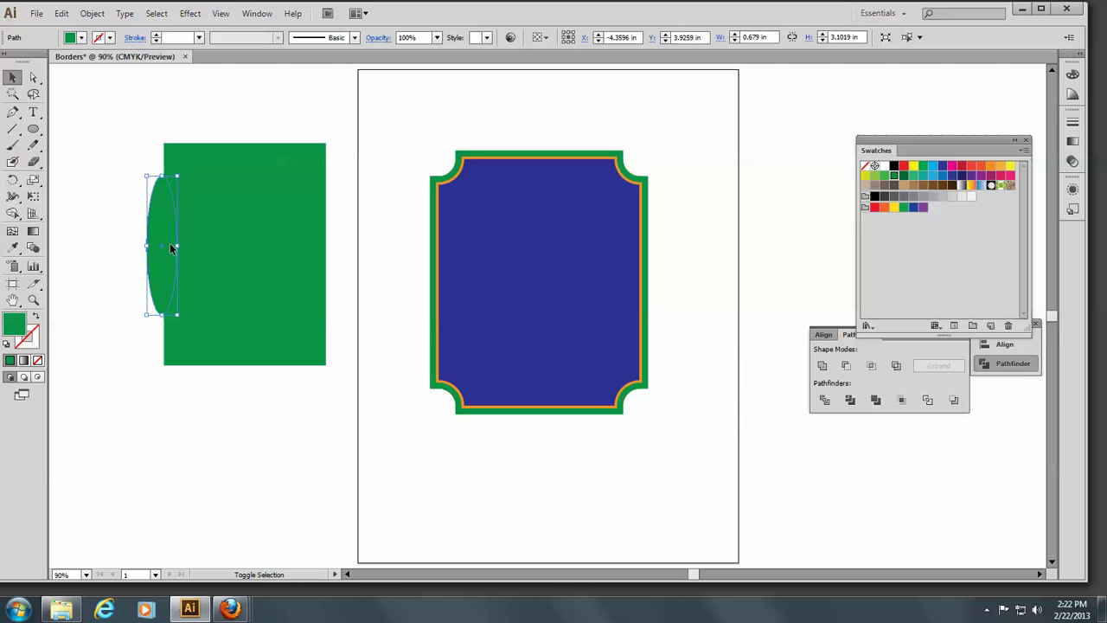
{"action": "left_click", "coordinate": [156, 242], "text": "shift"}
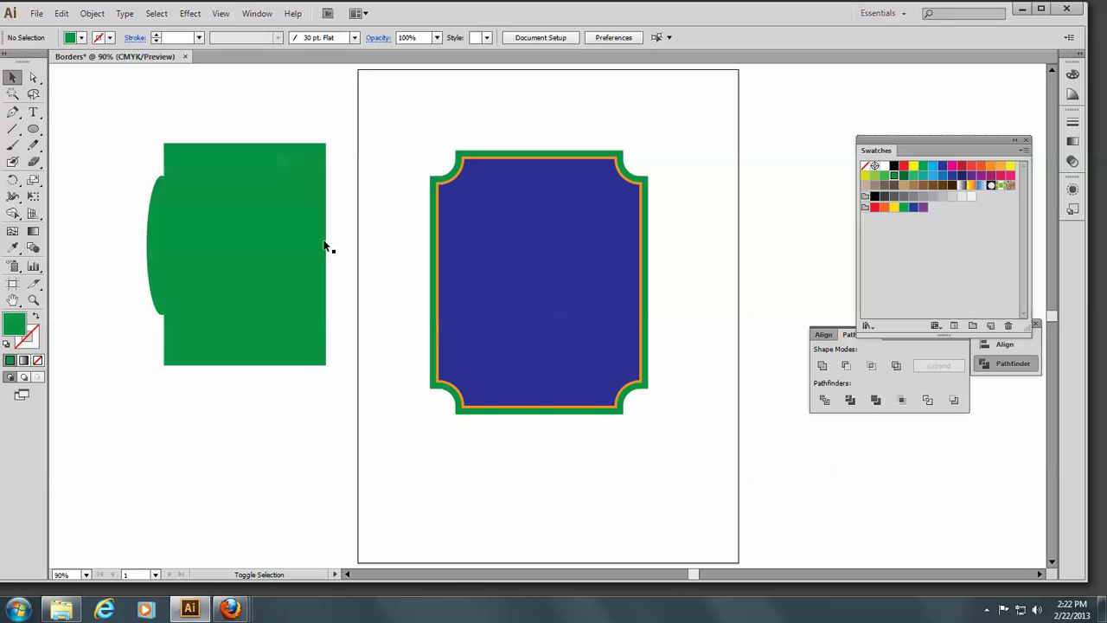
{"action": "left_click_drag", "start_coordinate": [154, 242], "coordinate": [317, 243]}
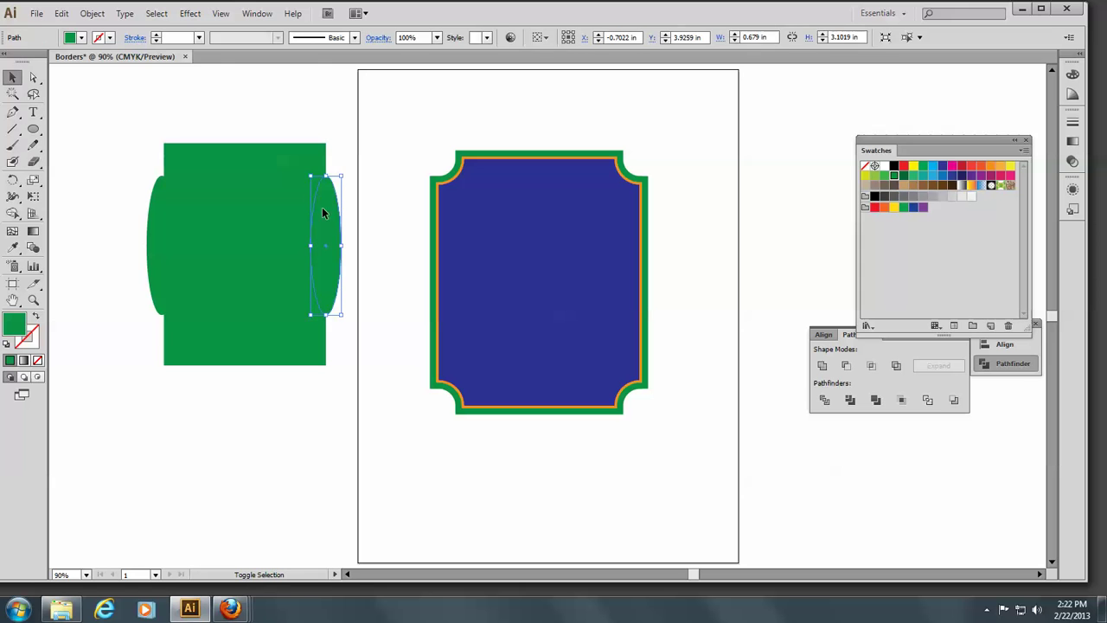
{"action": "left_click", "coordinate": [158, 111]}
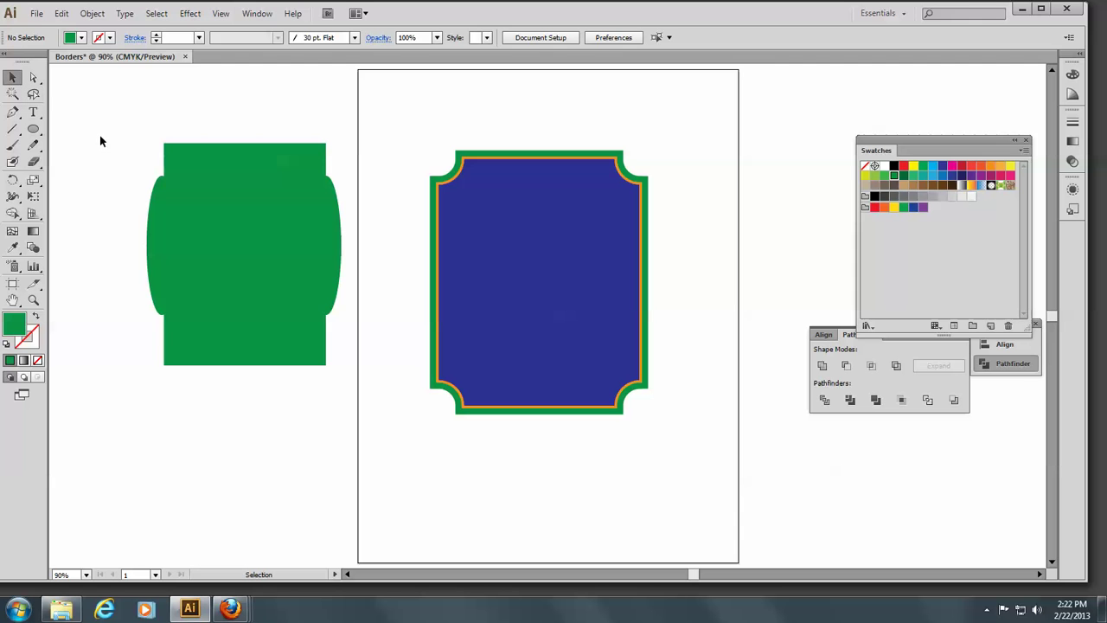
Step: Delete the green bulging shapes and move the layered navy-orange-green frame left of the page
{"action": "left_click_drag", "start_coordinate": [99, 125], "coordinate": [352, 374]}
{"action": "key", "text": "Delete"}
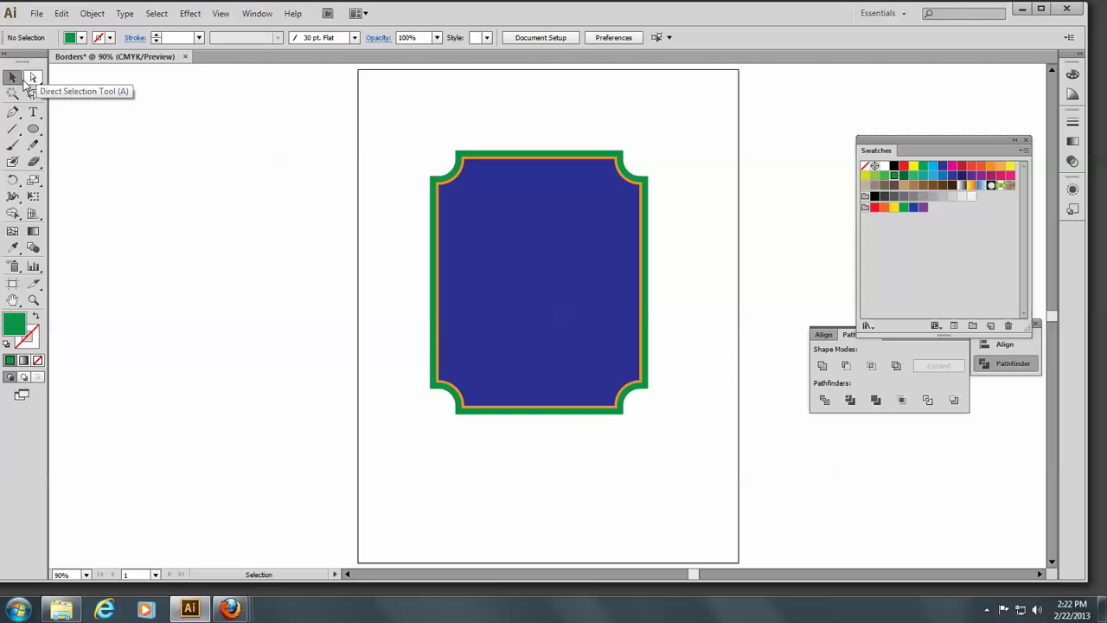
{"action": "left_click_drag", "start_coordinate": [421, 130], "coordinate": [727, 499]}
{"action": "left_click_drag", "start_coordinate": [573, 250], "coordinate": [239, 242]}
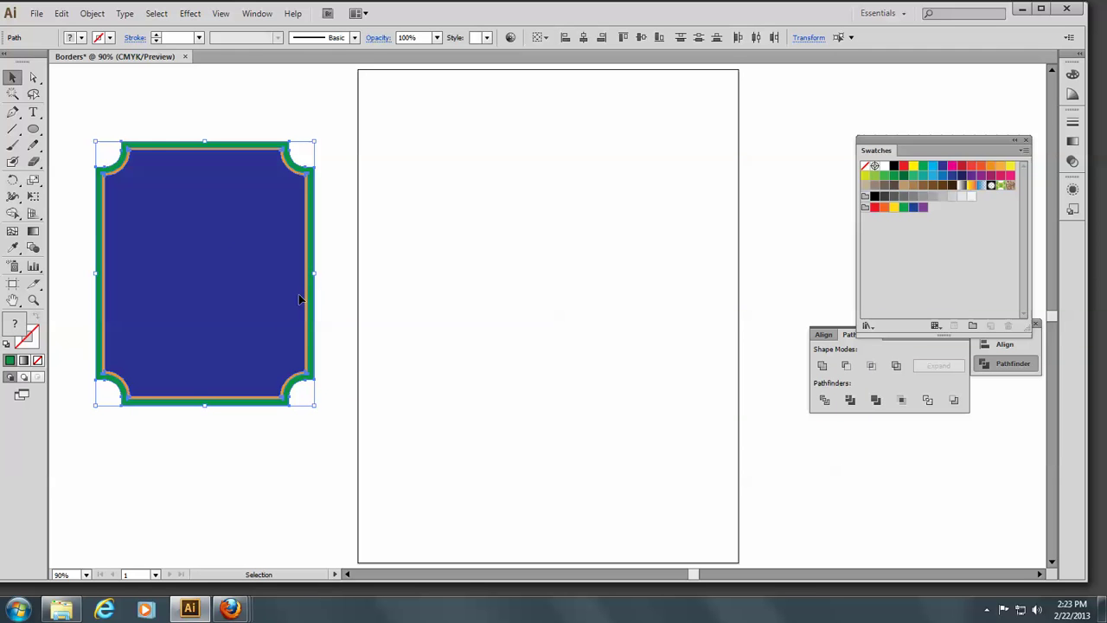
Step: Draw a tall rounded rectangle on the page and show the Brushes panel via Window > Brushes
{"action": "left_click", "coordinate": [40, 130]}
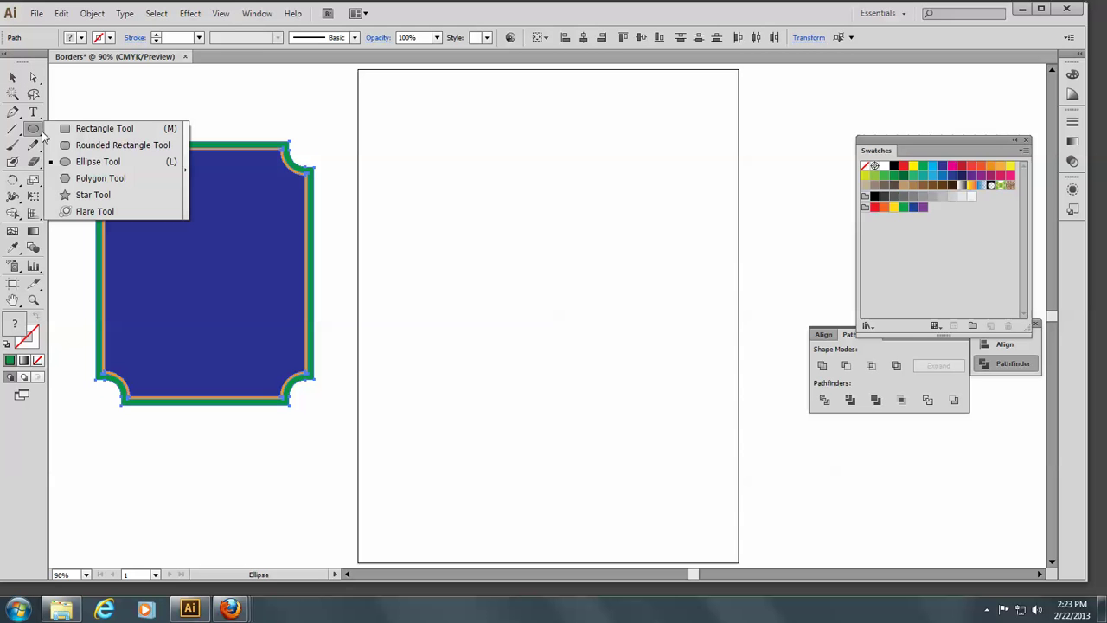
{"action": "left_click", "coordinate": [96, 145]}
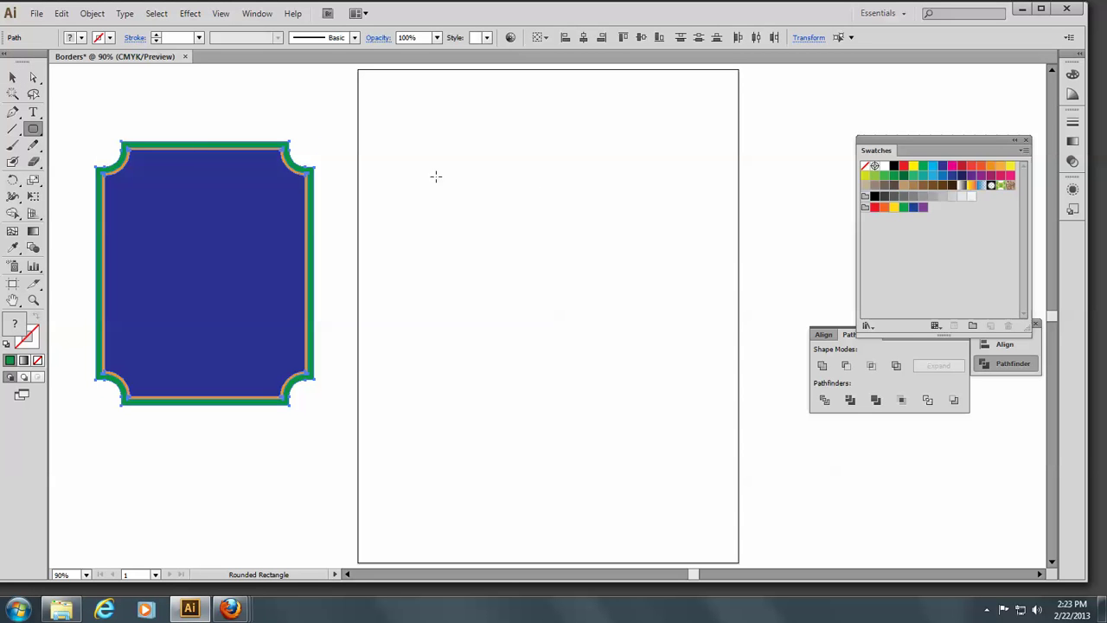
{"action": "left_click_drag", "start_coordinate": [434, 169], "coordinate": [623, 410]}
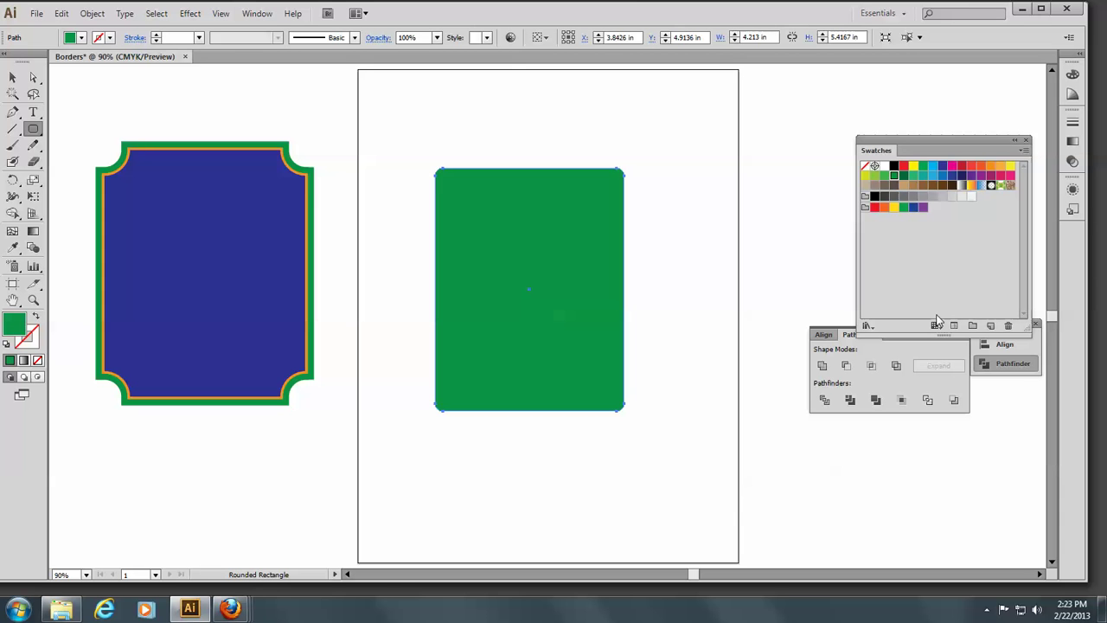
{"action": "left_click", "coordinate": [251, 15]}
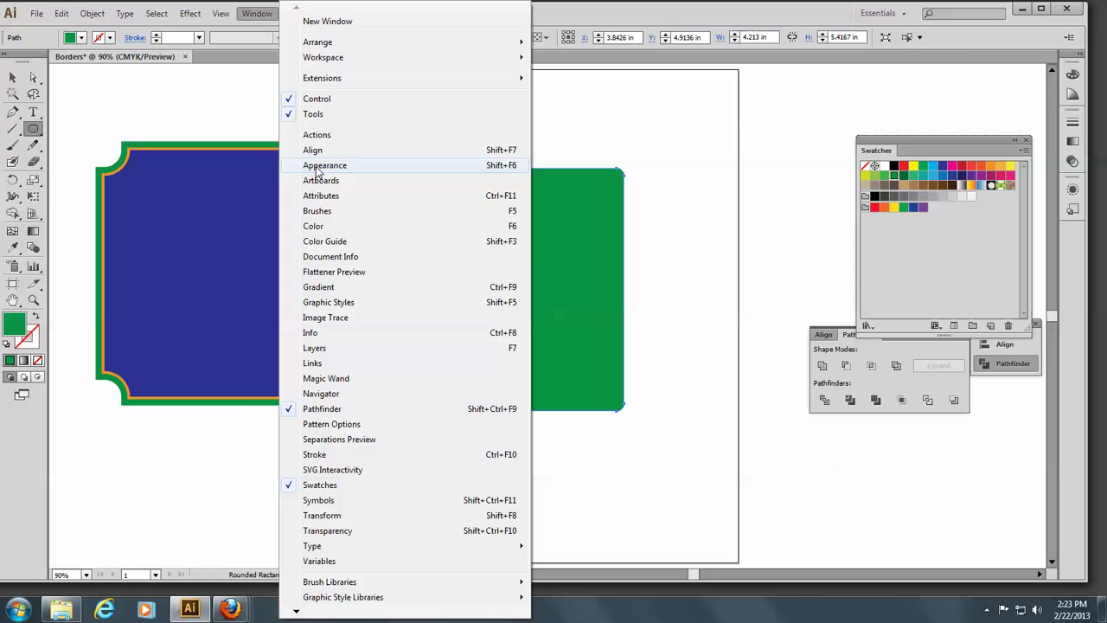
{"action": "left_click", "coordinate": [331, 212]}
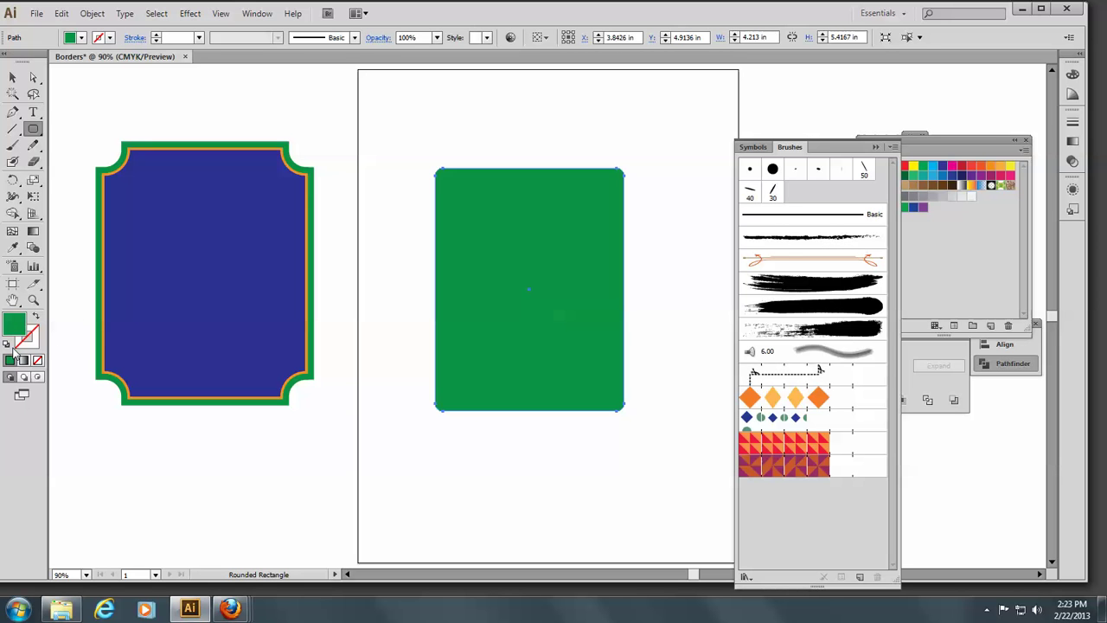
Step: Set the rounded rectangle's fill to None, give its outline a rough green brush stroke, and deselect it
{"action": "left_click", "coordinate": [39, 364]}
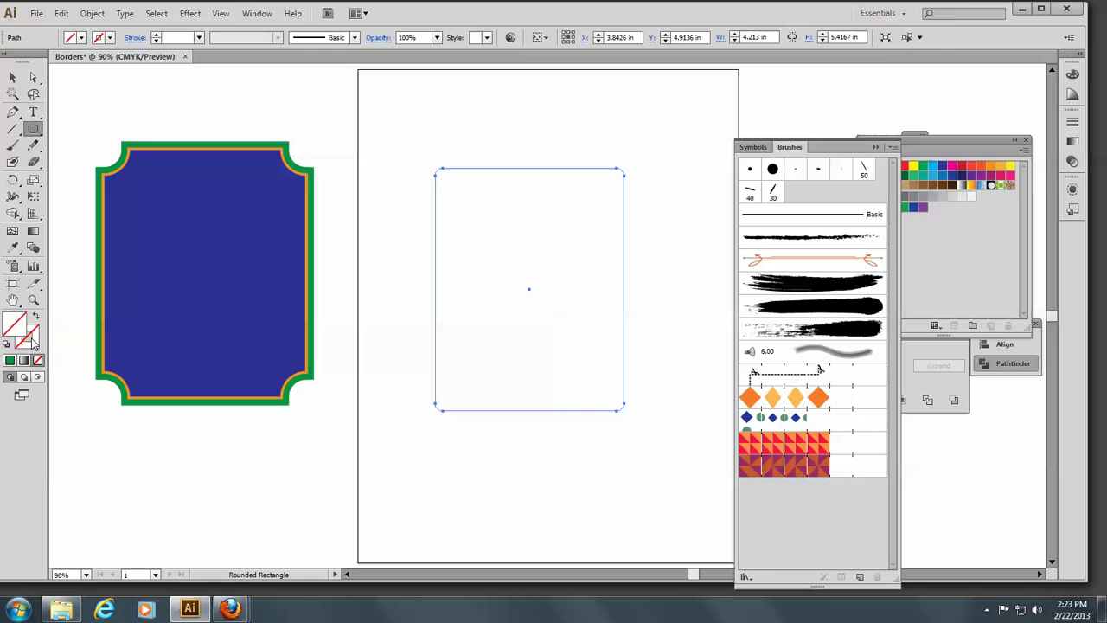
{"action": "left_click", "coordinate": [33, 342]}
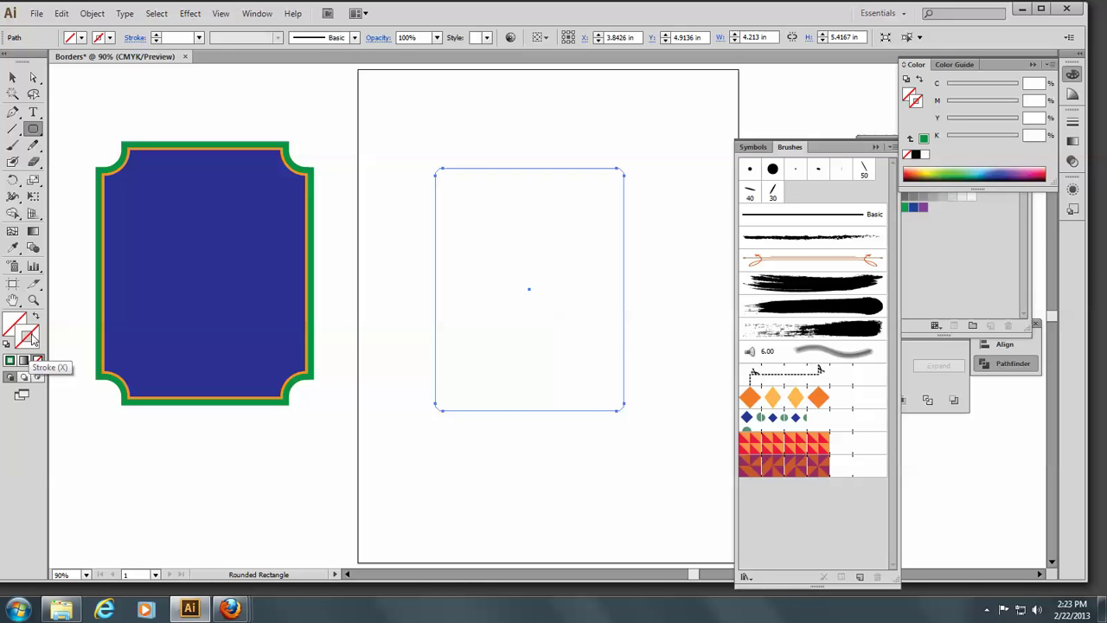
{"action": "left_click", "coordinate": [821, 237]}
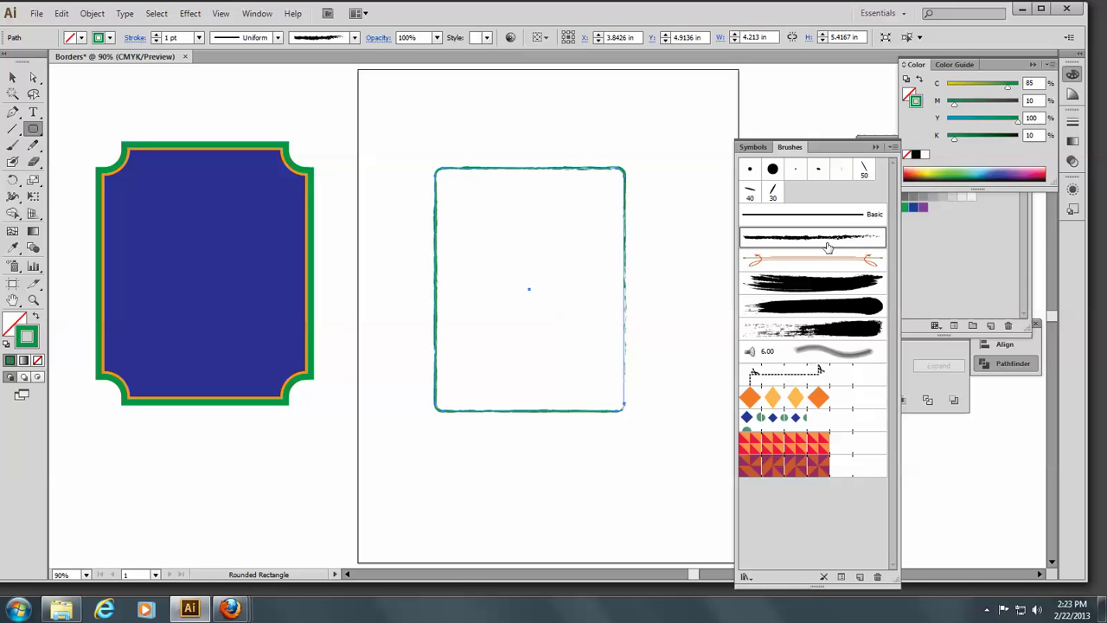
{"action": "left_click", "coordinate": [13, 77]}
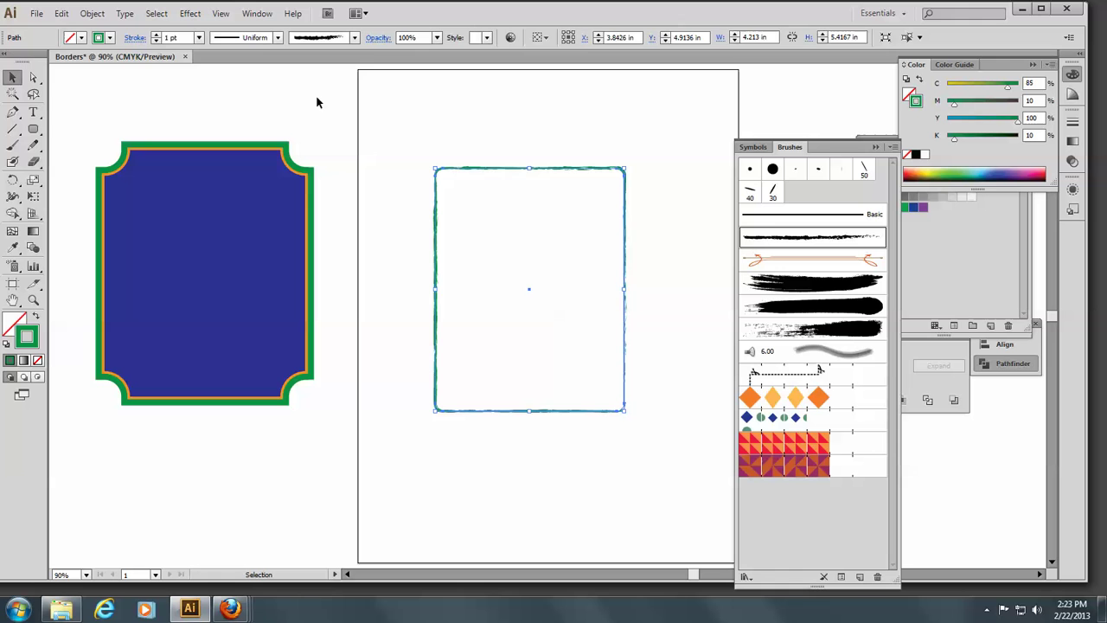
{"action": "left_click", "coordinate": [381, 169]}
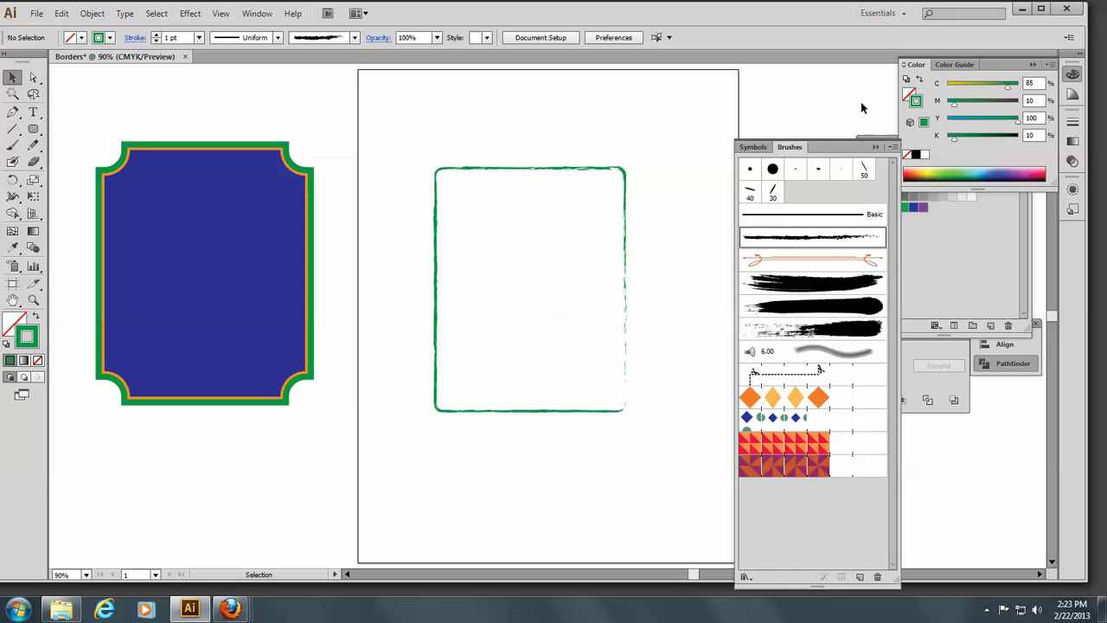
Step: Load the Borders_Novelty library from the Brushes panel menu's Borders brush libraries
{"action": "left_click", "coordinate": [893, 147]}
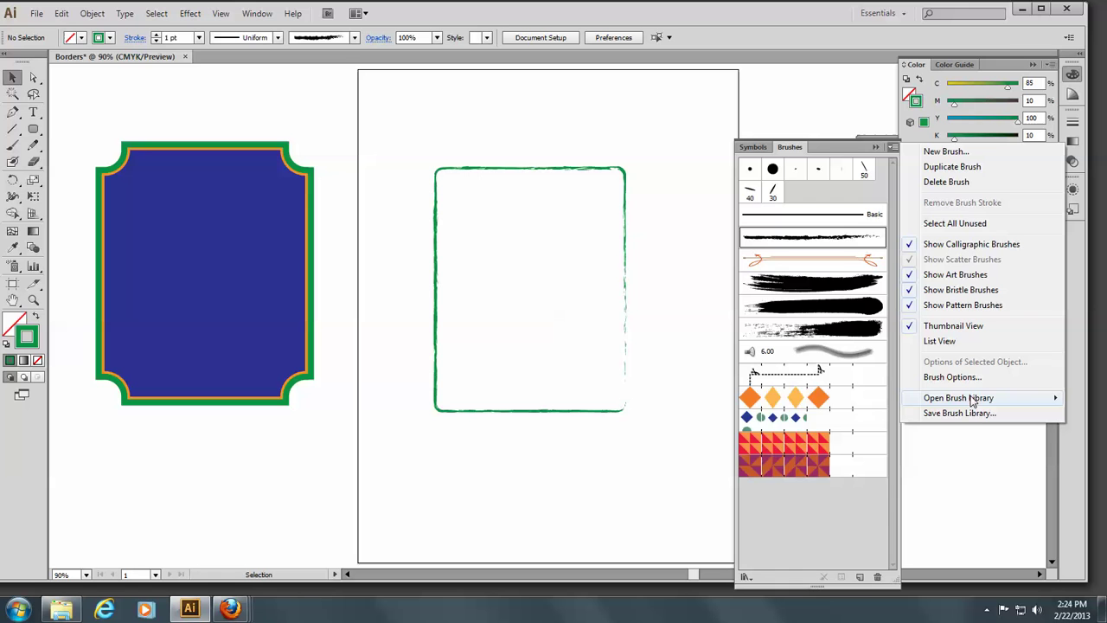
{"action": "mouse_move", "coordinate": [972, 403]}
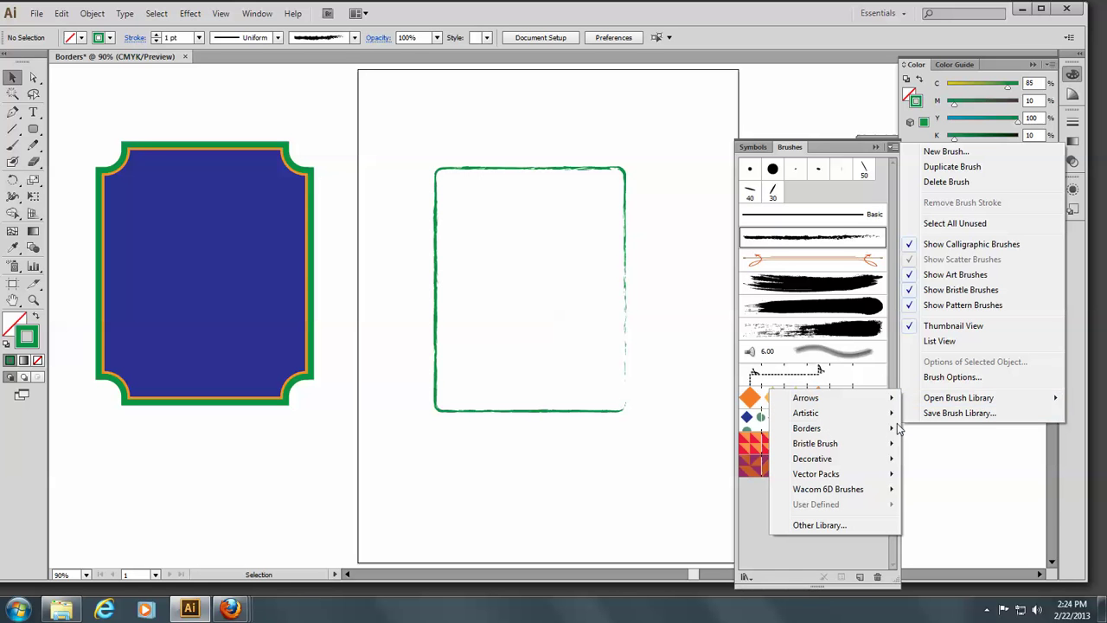
{"action": "mouse_move", "coordinate": [837, 465]}
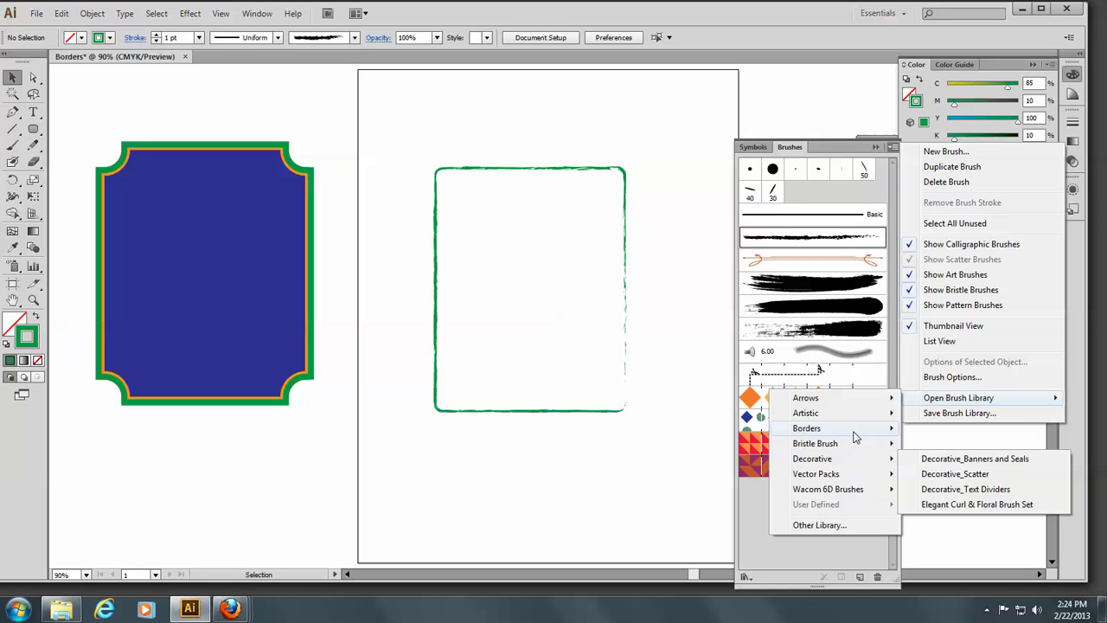
{"action": "mouse_move", "coordinate": [854, 434]}
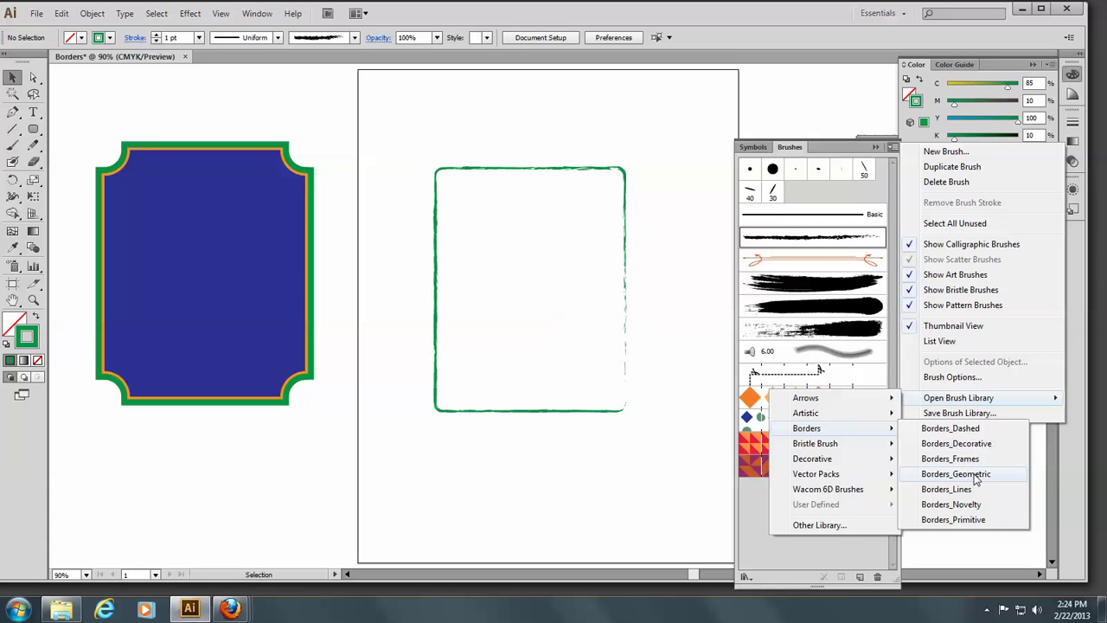
{"action": "left_click", "coordinate": [972, 510]}
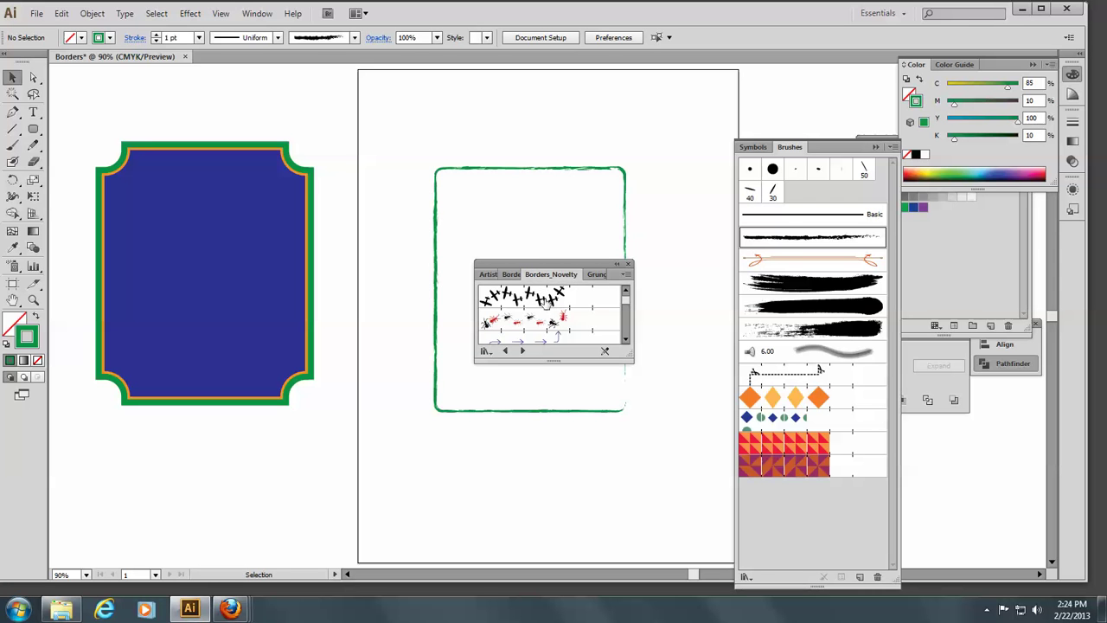
Step: Preview the cross-shaped, red ants and arrow novelty borders on the rounded rectangle
{"action": "left_click", "coordinate": [547, 299]}
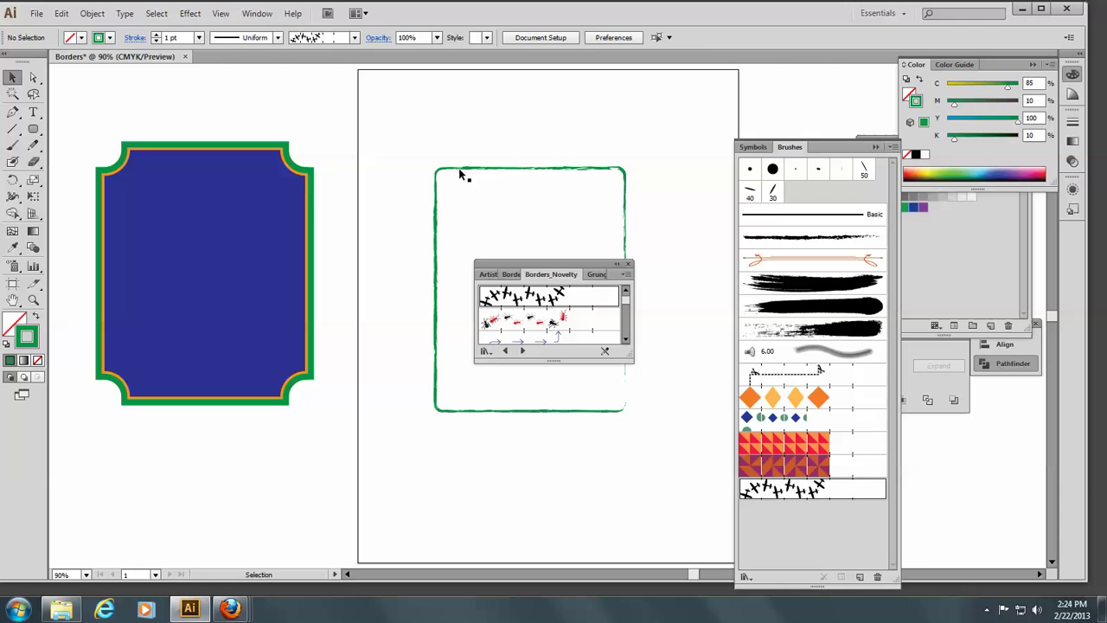
{"action": "left_click", "coordinate": [529, 295]}
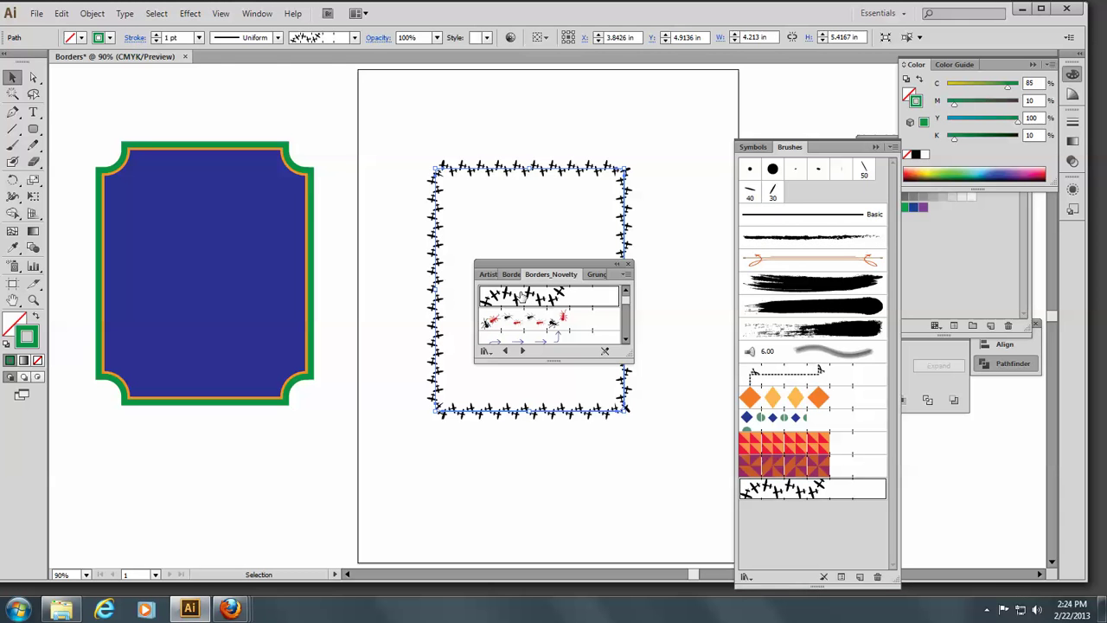
{"action": "left_click", "coordinate": [566, 324]}
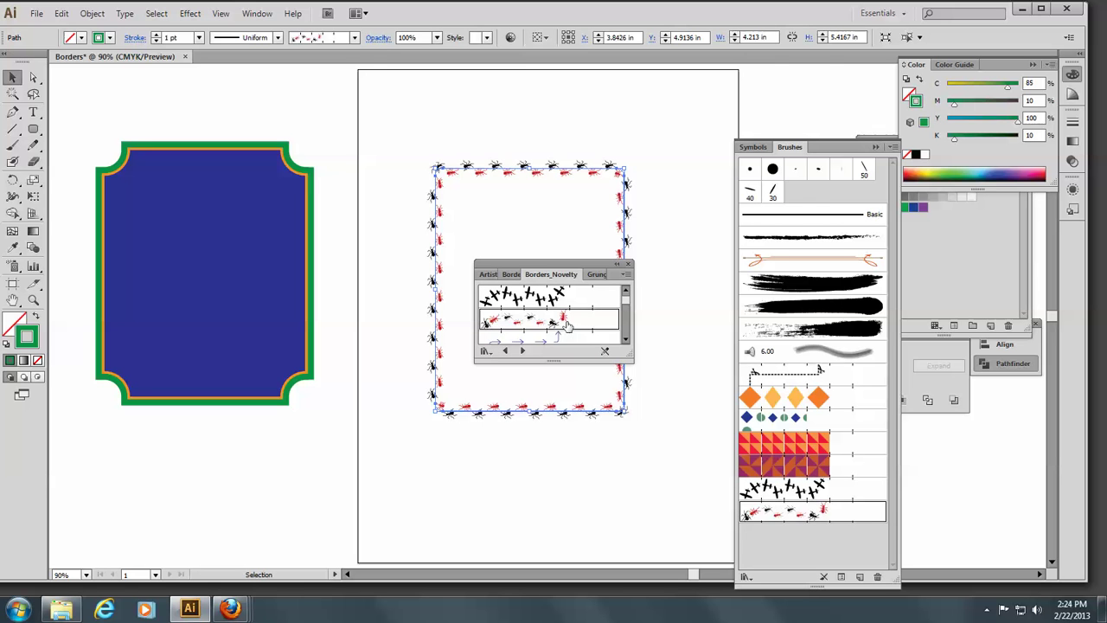
{"action": "left_click", "coordinate": [563, 340]}
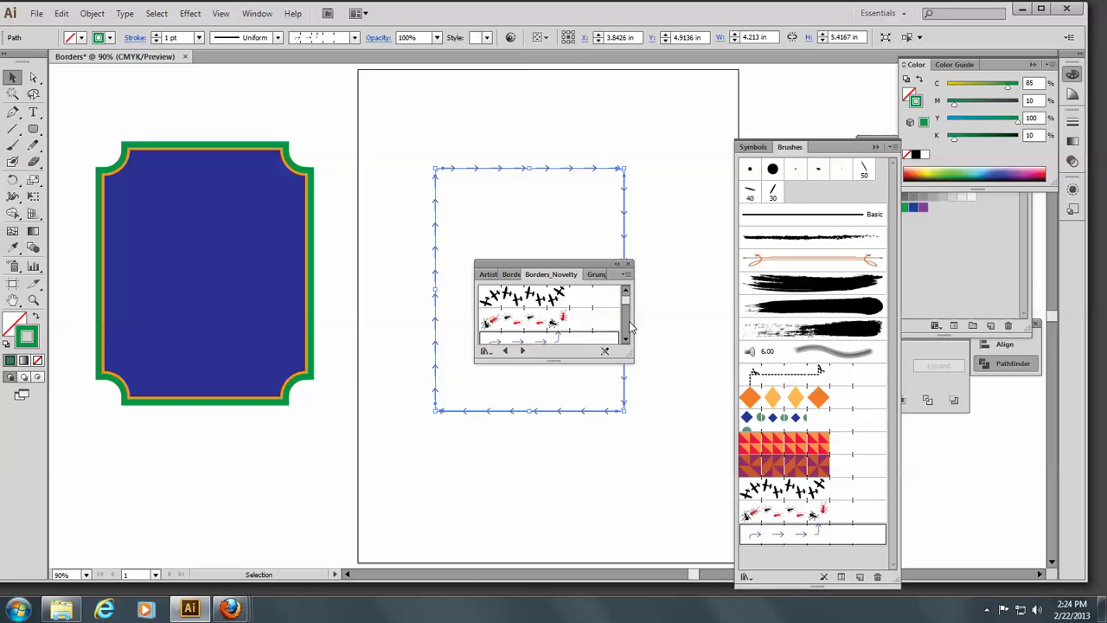
Step: Apply the green arrow border to the rectangle and close the Borders_Novelty library
{"action": "scroll", "coordinate": [628, 326], "scroll_direction": "down", "scroll_amount": 2}
{"action": "left_click", "coordinate": [600, 293]}
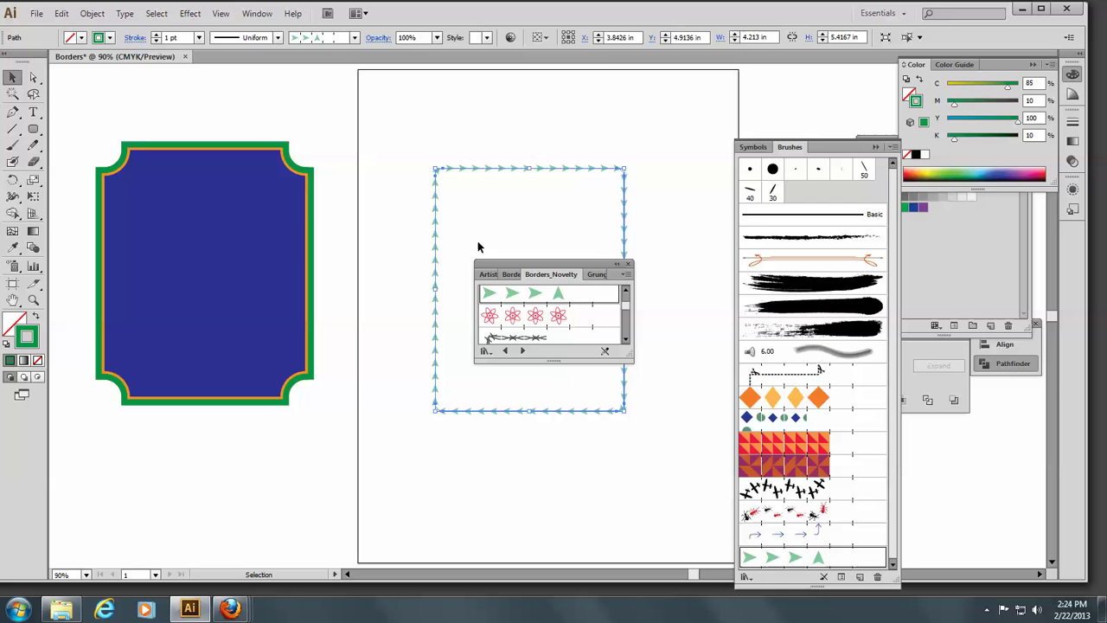
{"action": "left_click", "coordinate": [627, 264]}
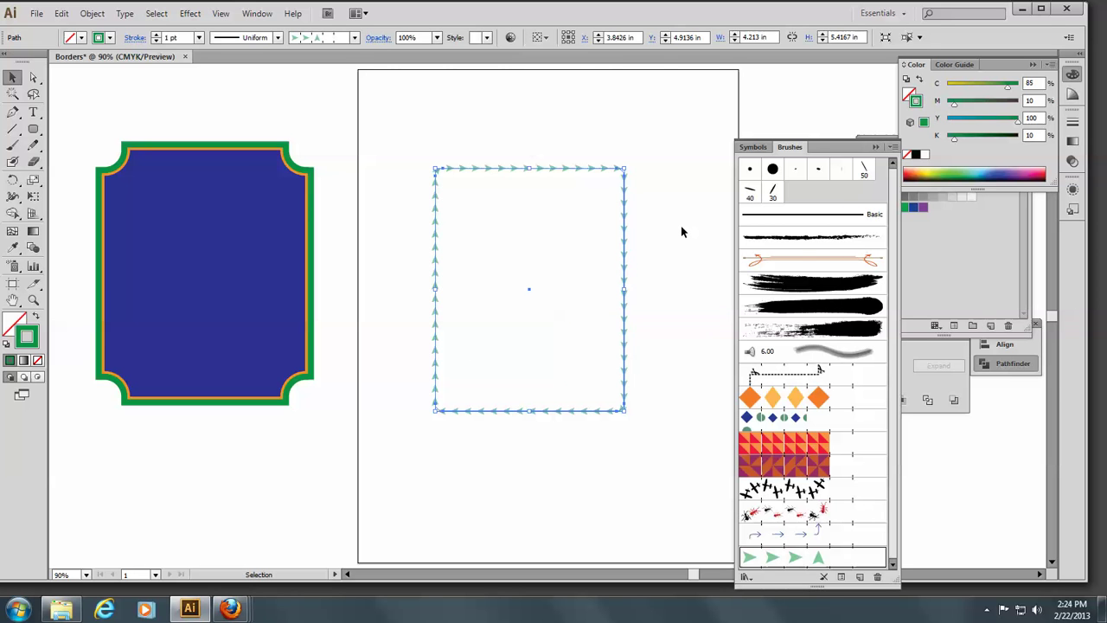